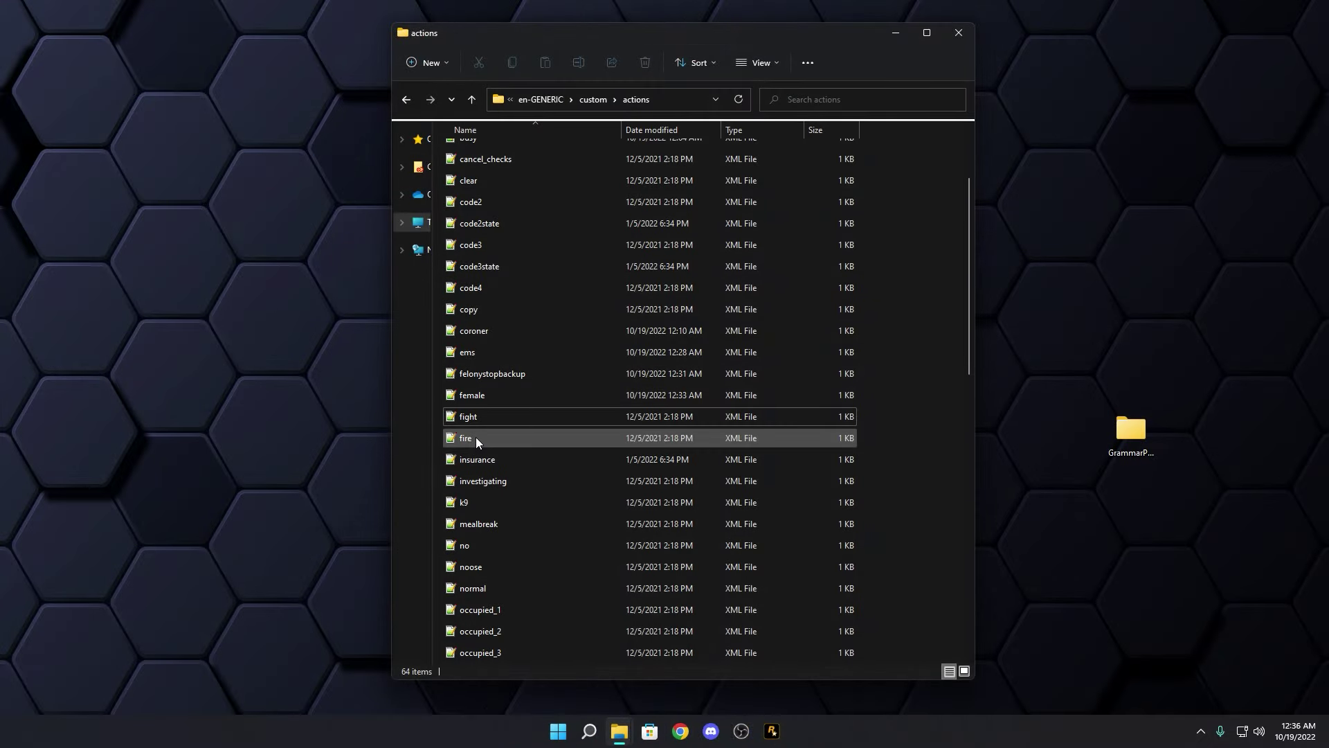
Select fire.xml in the custom actions folder
left_click(473, 440)
Open fire.xml, duplicate the 'fire department' phrase line and begin retyping the copy as 'ten fif'
double_click(472, 438)
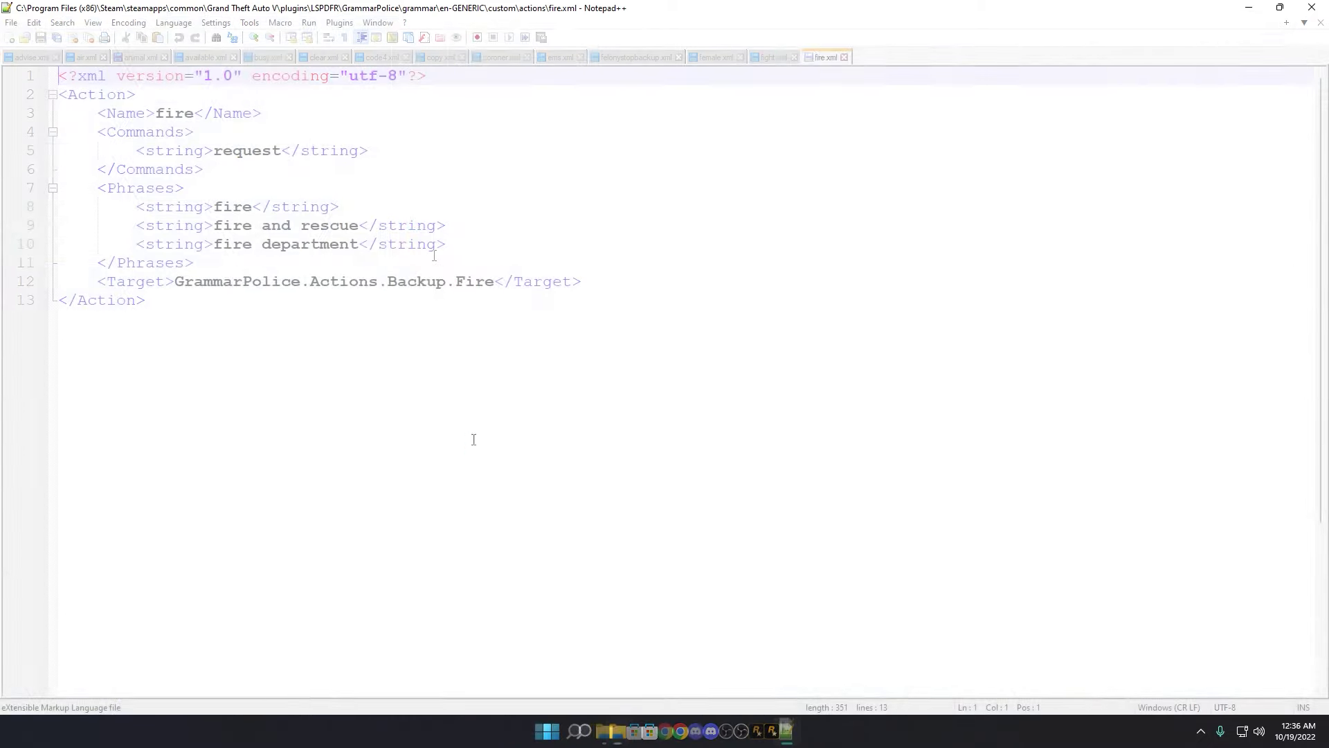
left_click_drag(477, 251, 131, 239)
key("ctrl+c")
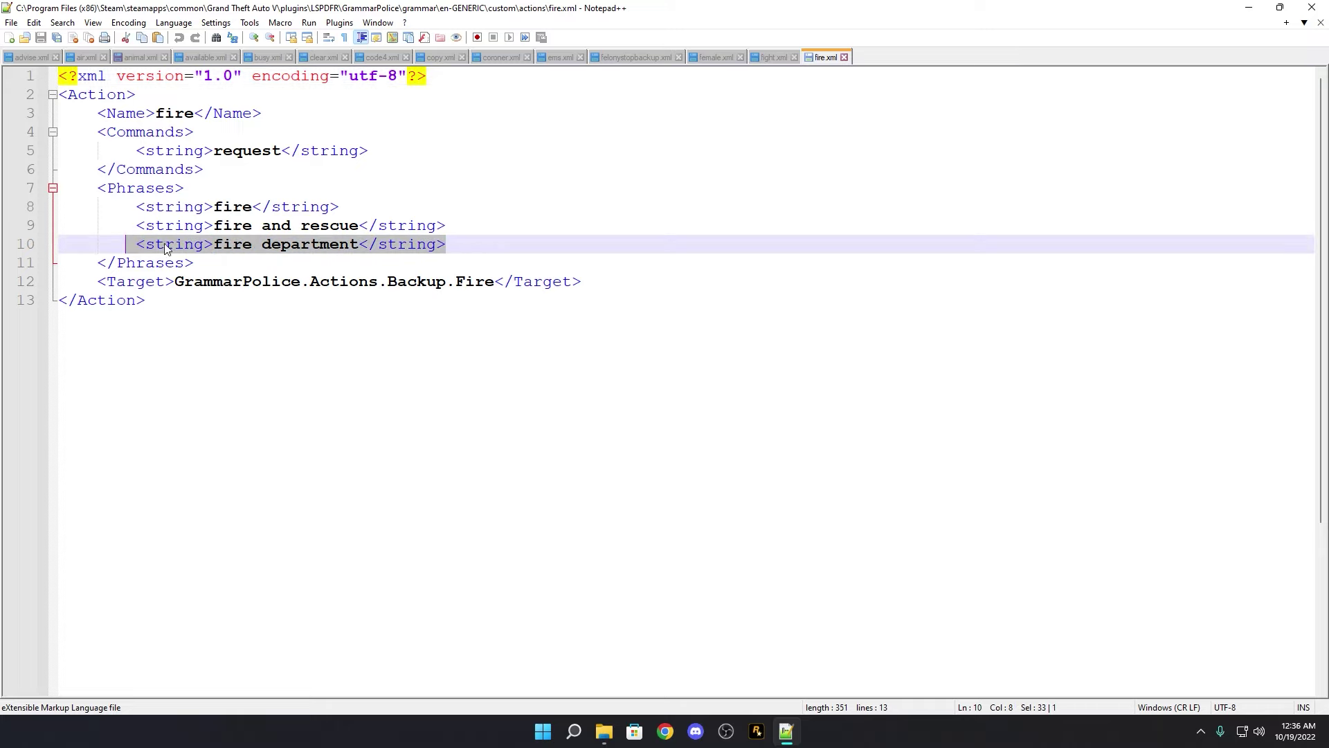
left_click(455, 250)
key("Return")
key("ctrl+v")
left_click_drag(213, 263, 354, 268)
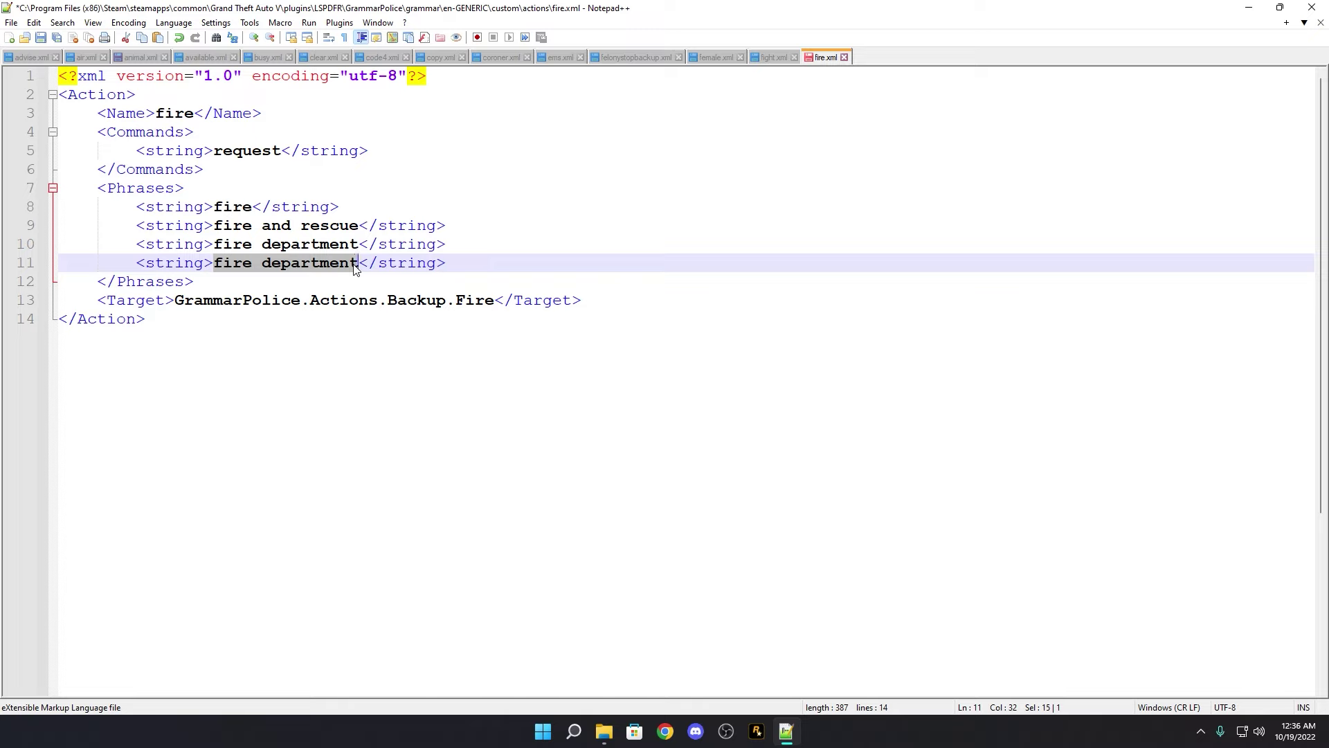
type("ten ")
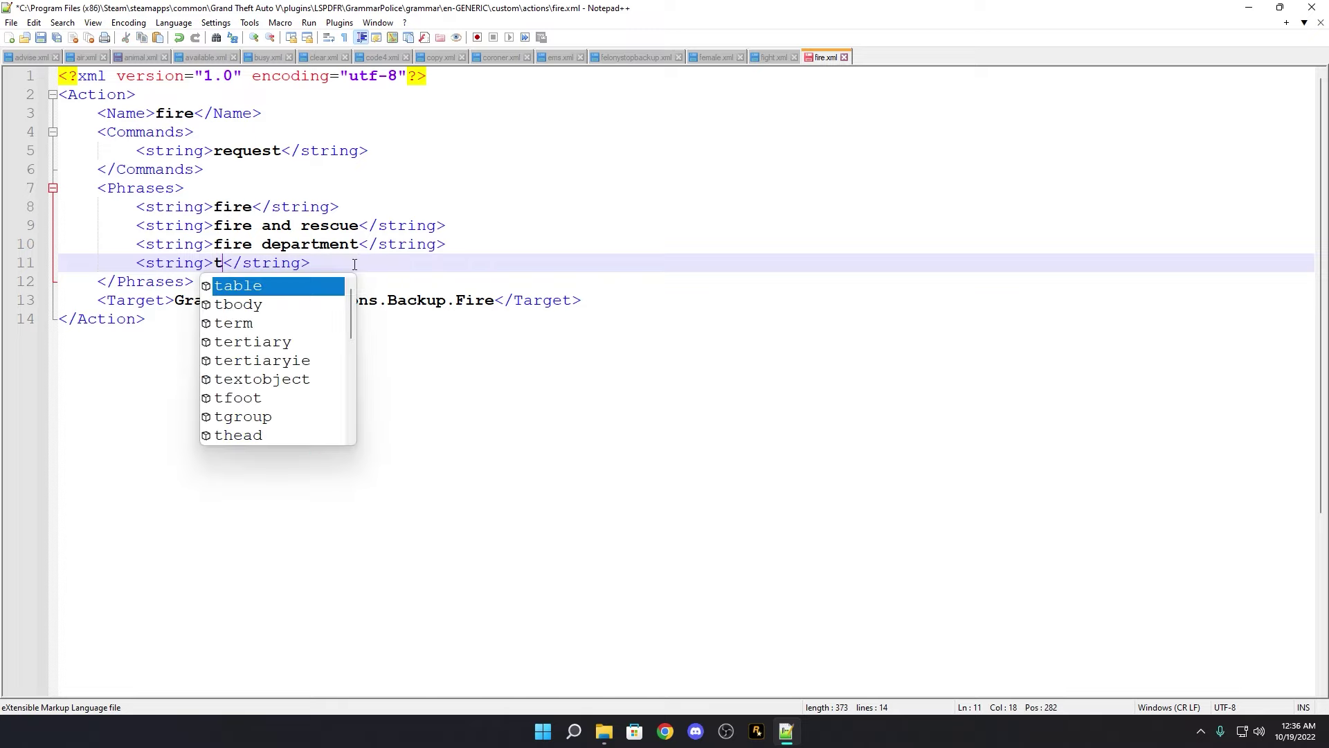
type("fif")
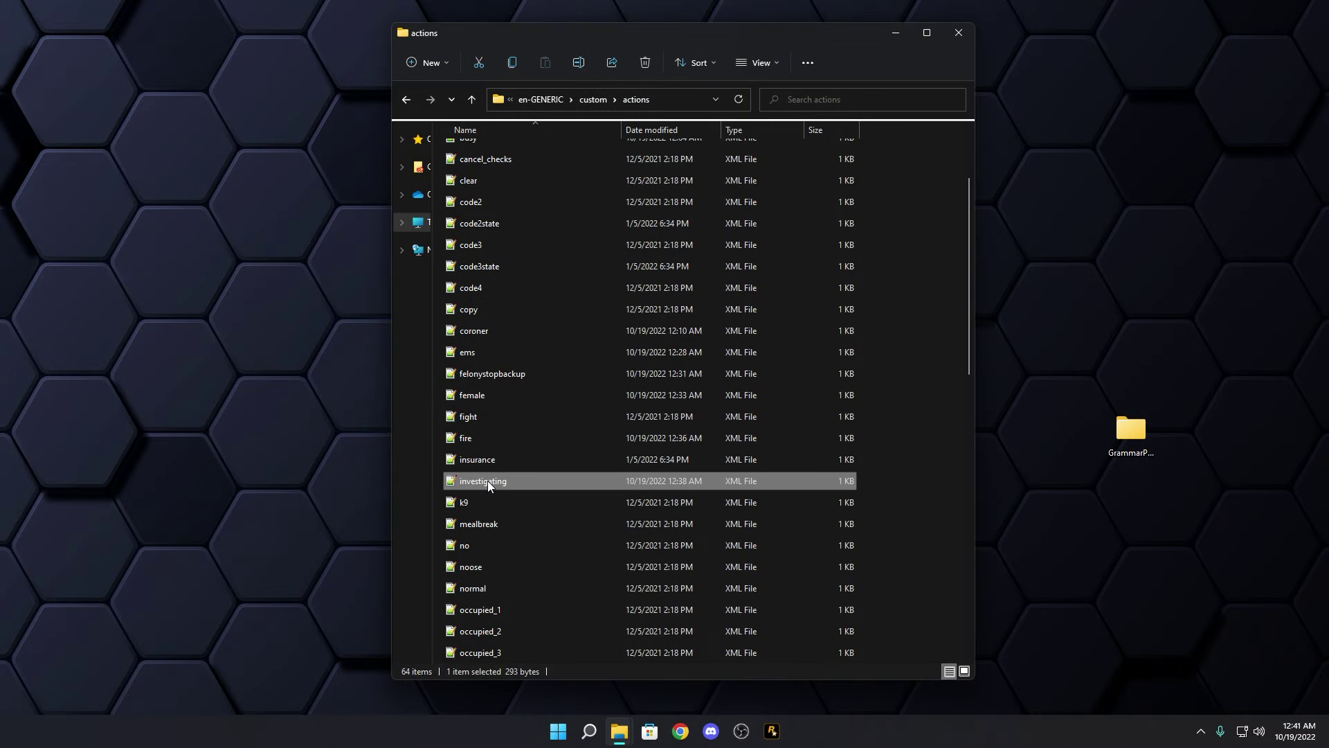
Add 'code six' as a second phrase in investigating.xml, then close it and open k9.xml
double_click(488, 480)
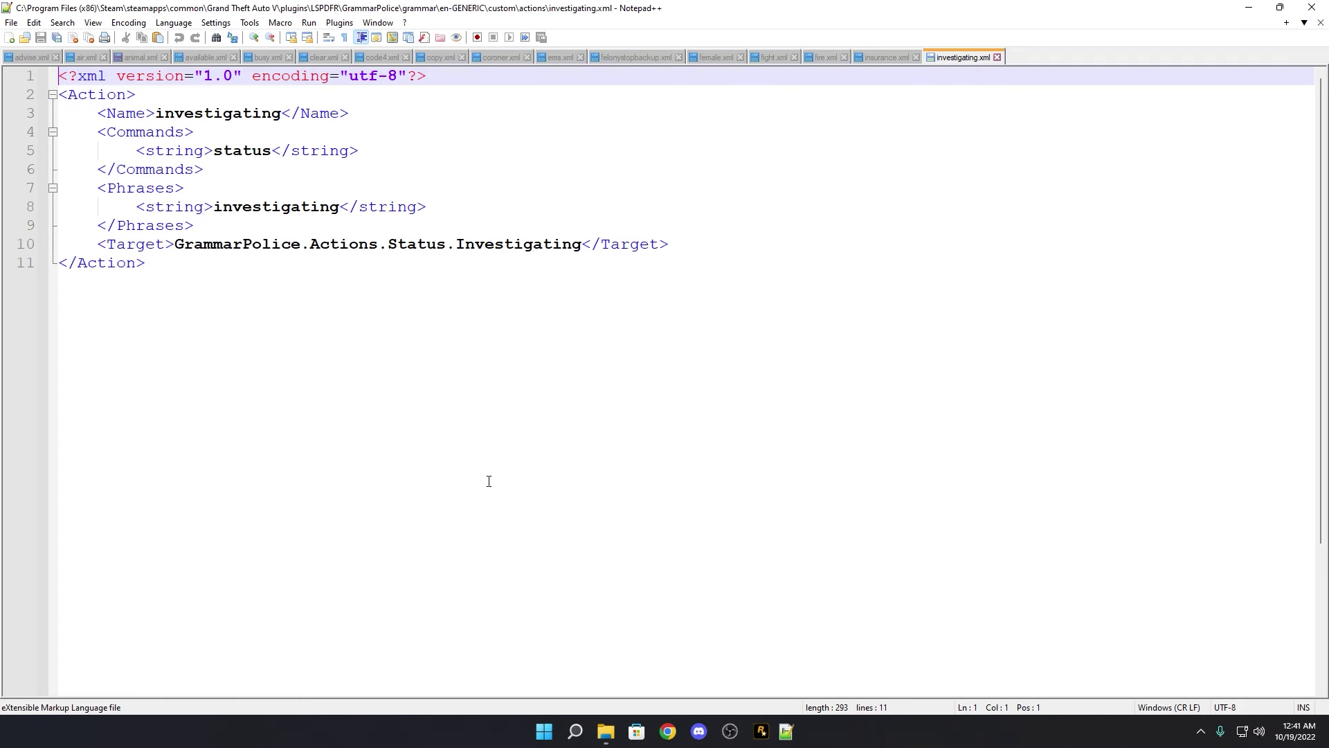
left_click(468, 207)
key("Return")
type("<string>investigating</string>")
double_click(296, 221)
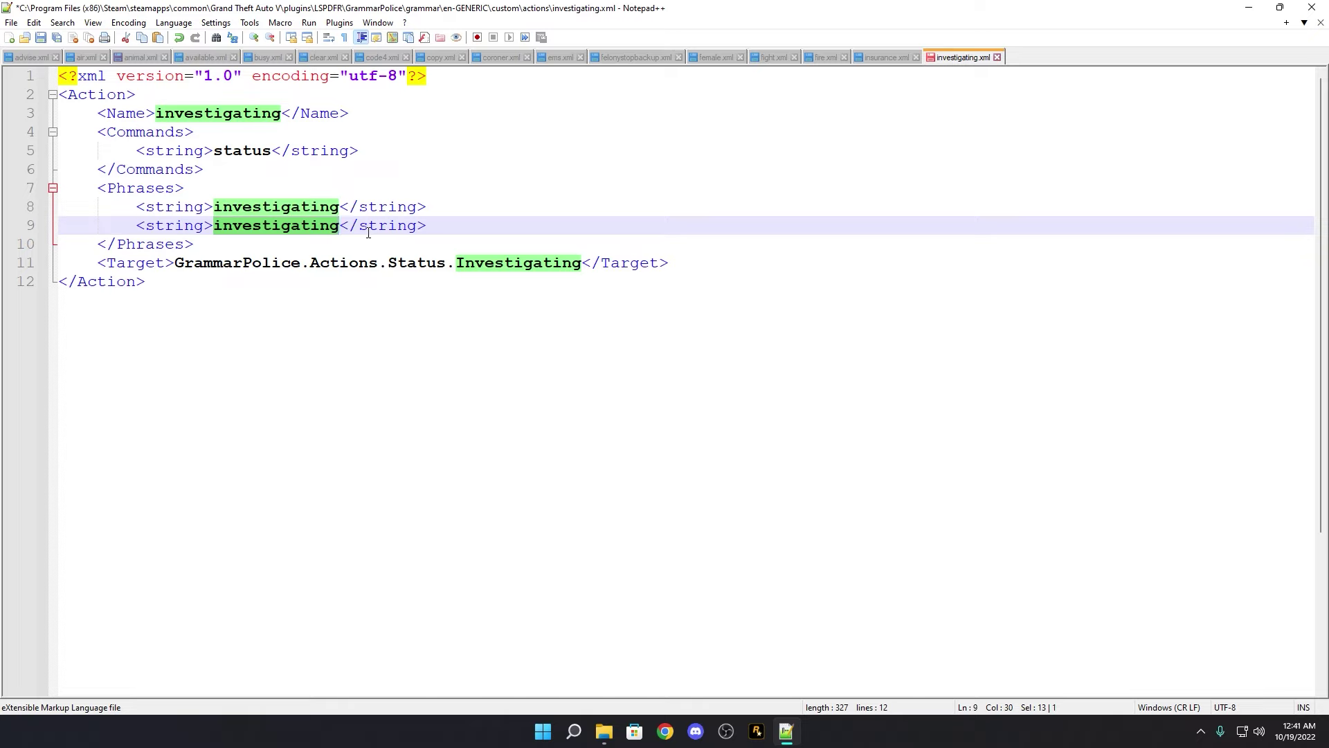
type("code six")
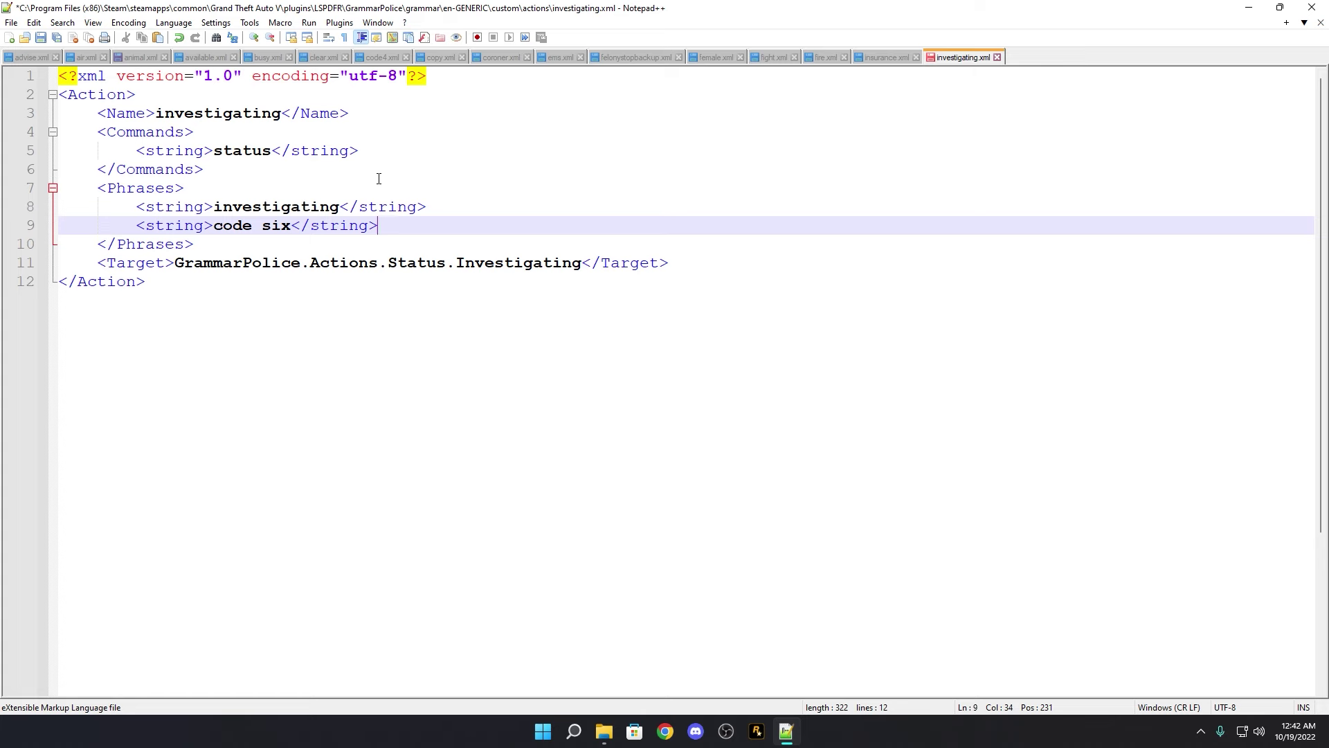
key("alt+F4")
double_click(475, 501)
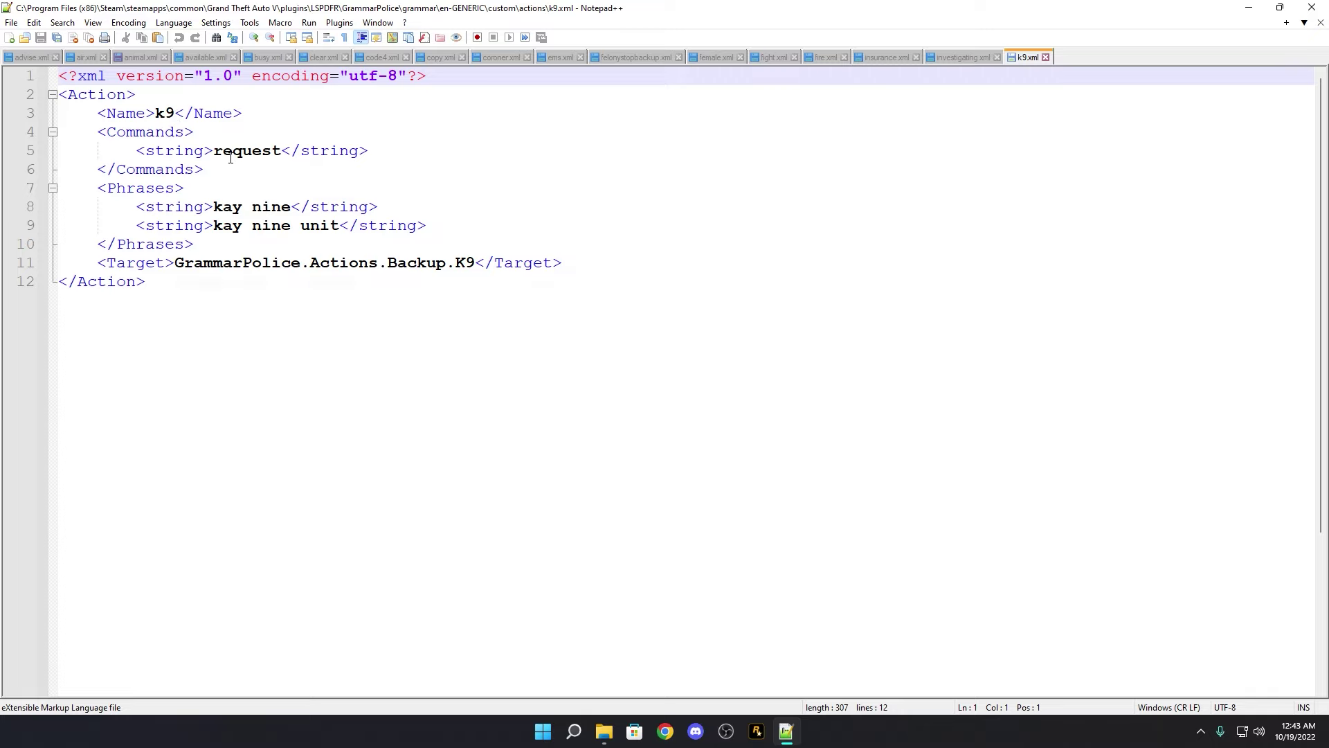
Paste a 'k nine' phrase line and one more phrase line below 'kay nine unit', removing the stray indent
left_click(427, 226)
key("Return")
type("<string>k nine</string>")
key("Return")
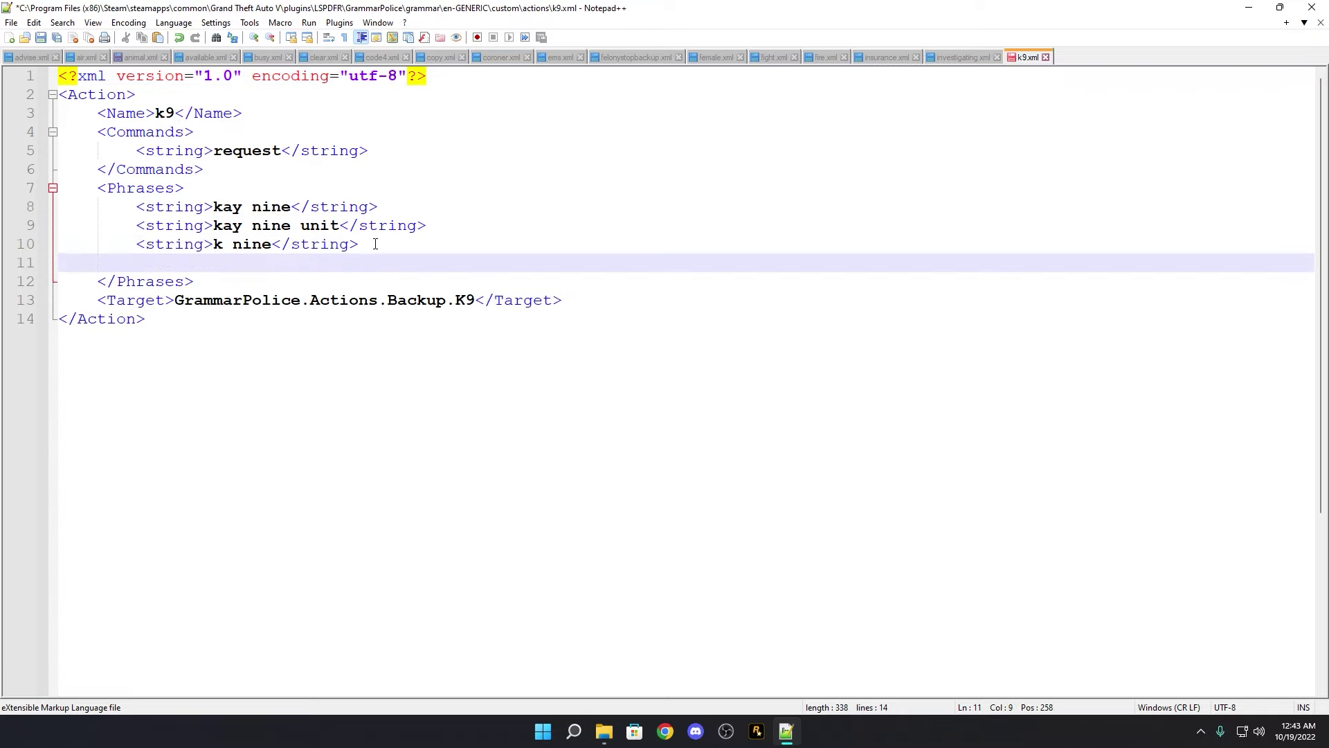
type("<string>investigating</string>")
key("Return")
left_click(261, 265)
left_click(155, 284)
key("BackSpace")
key("BackSpace")
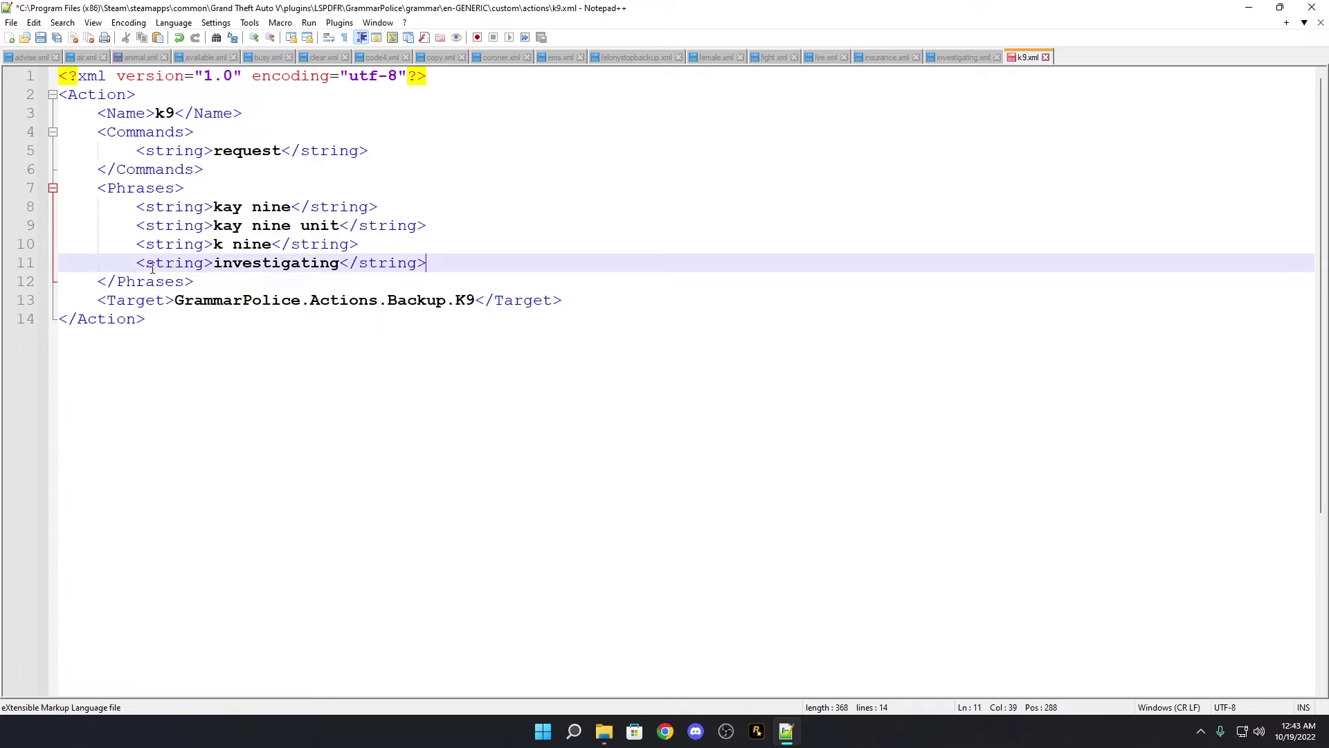
Retype the second new phrase, first as 'django', then finally as 'jang go'
double_click(294, 267)
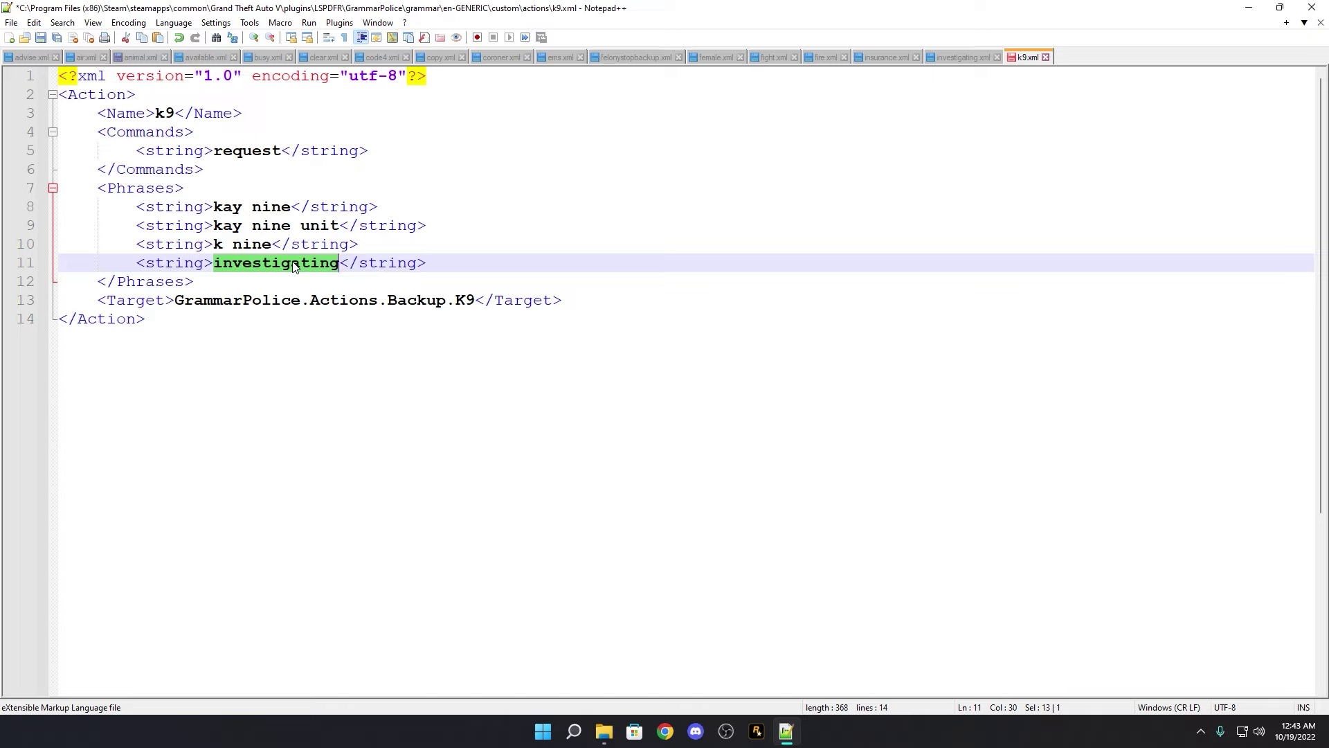
type("djano")
key("BackSpace")
key("BackSpace")
type("ngo")
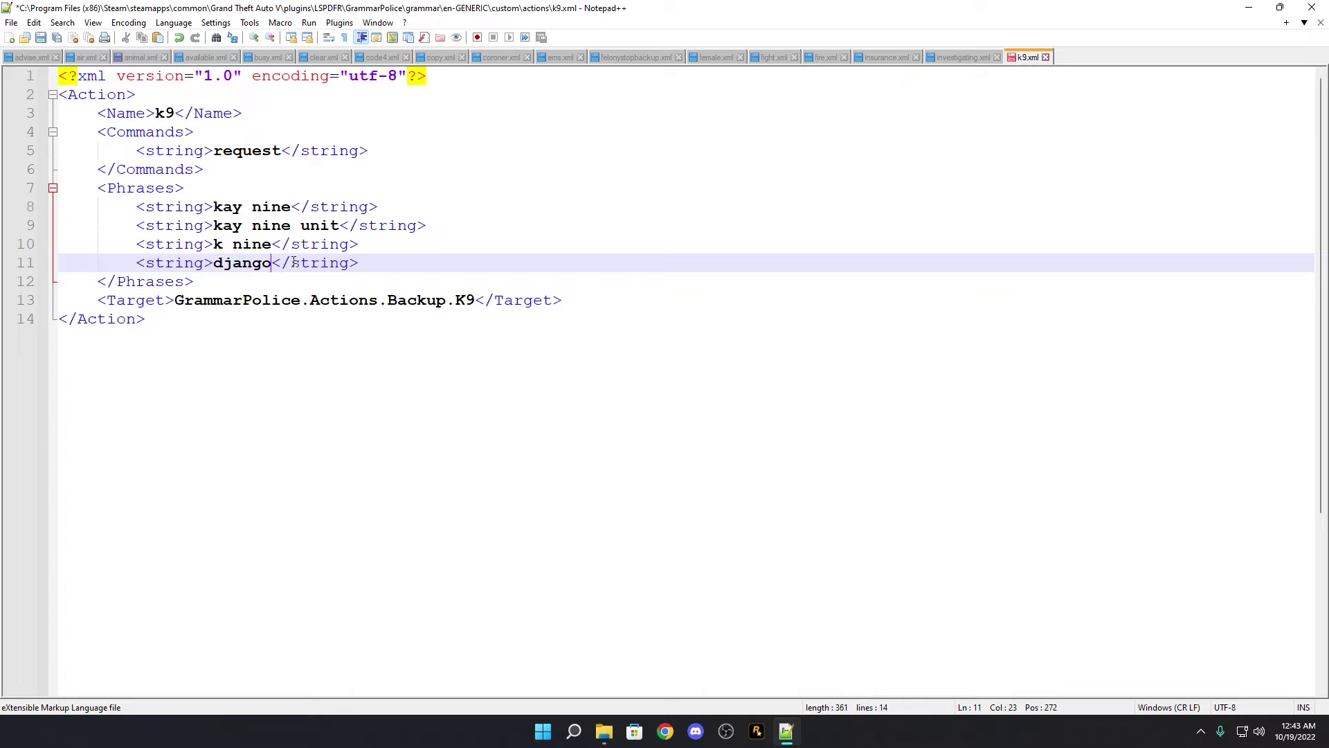
left_click(387, 243)
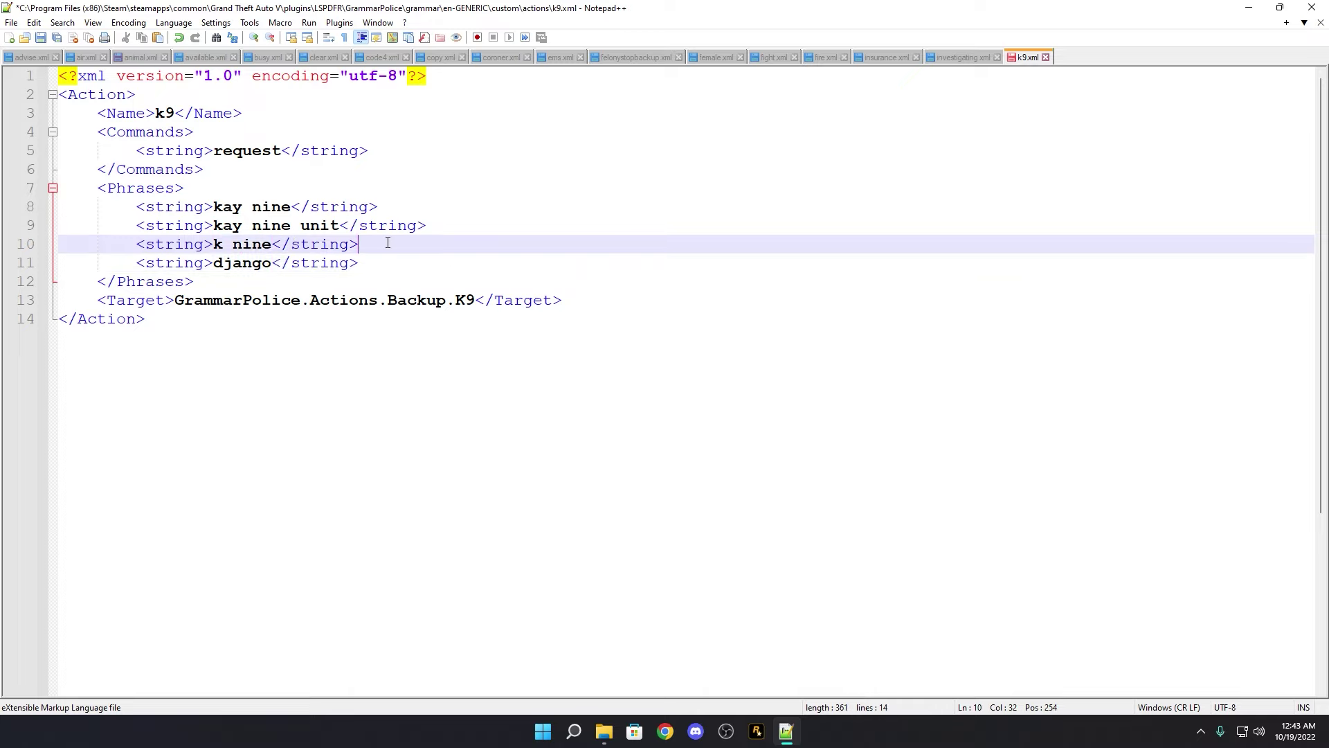
left_click(368, 261)
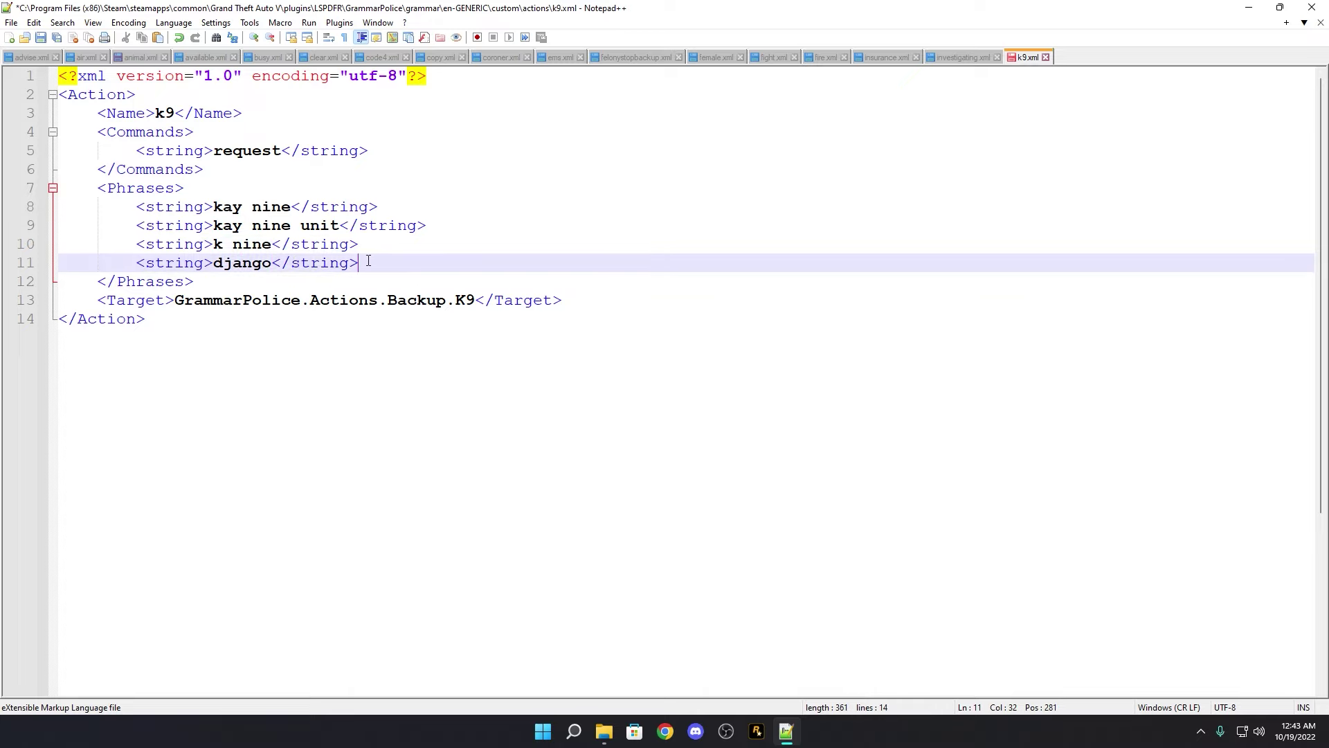
double_click(251, 263)
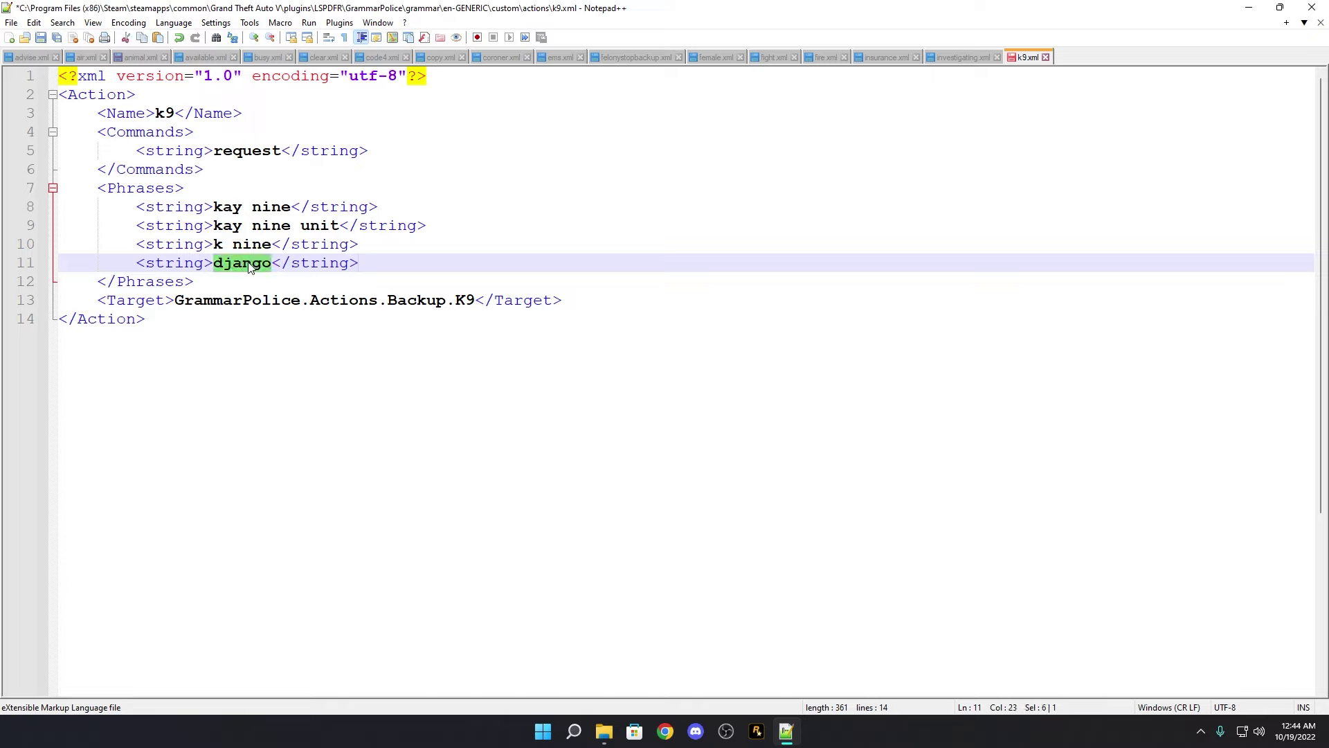
type("jang ")
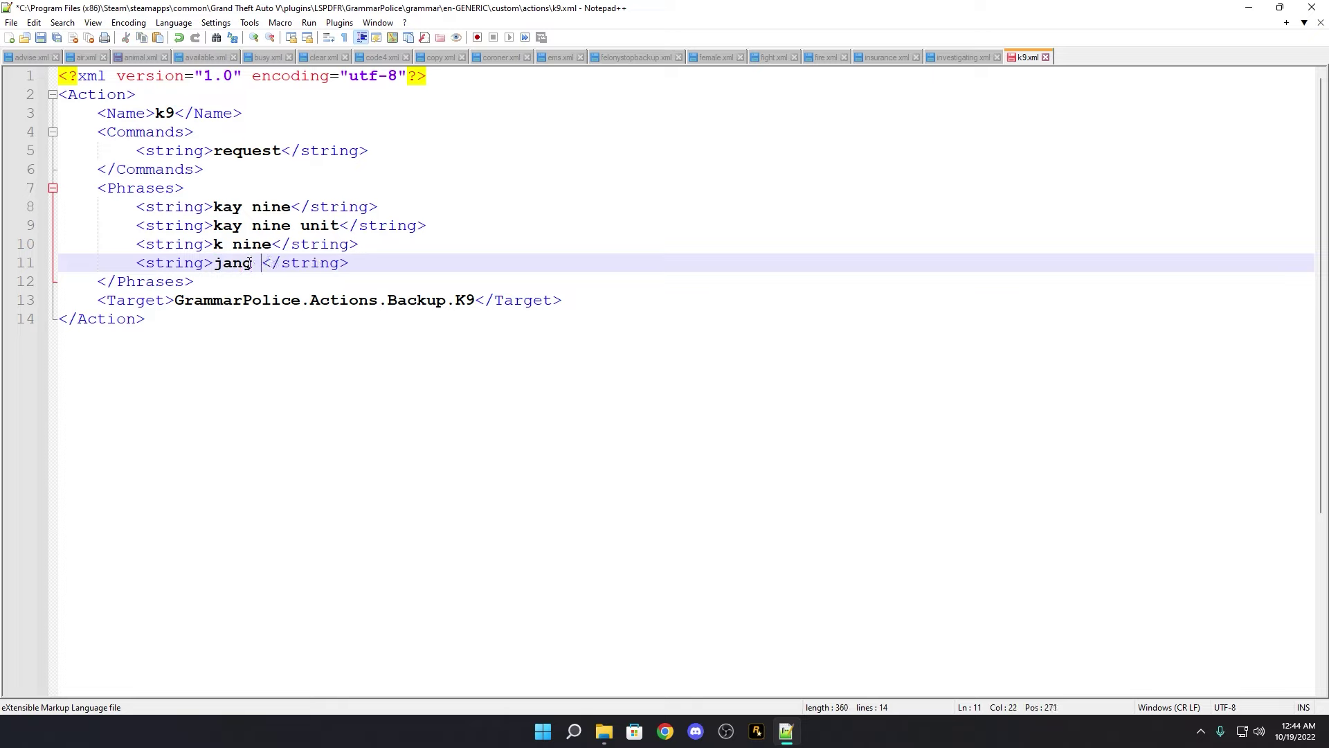
type("go")
left_click(404, 262)
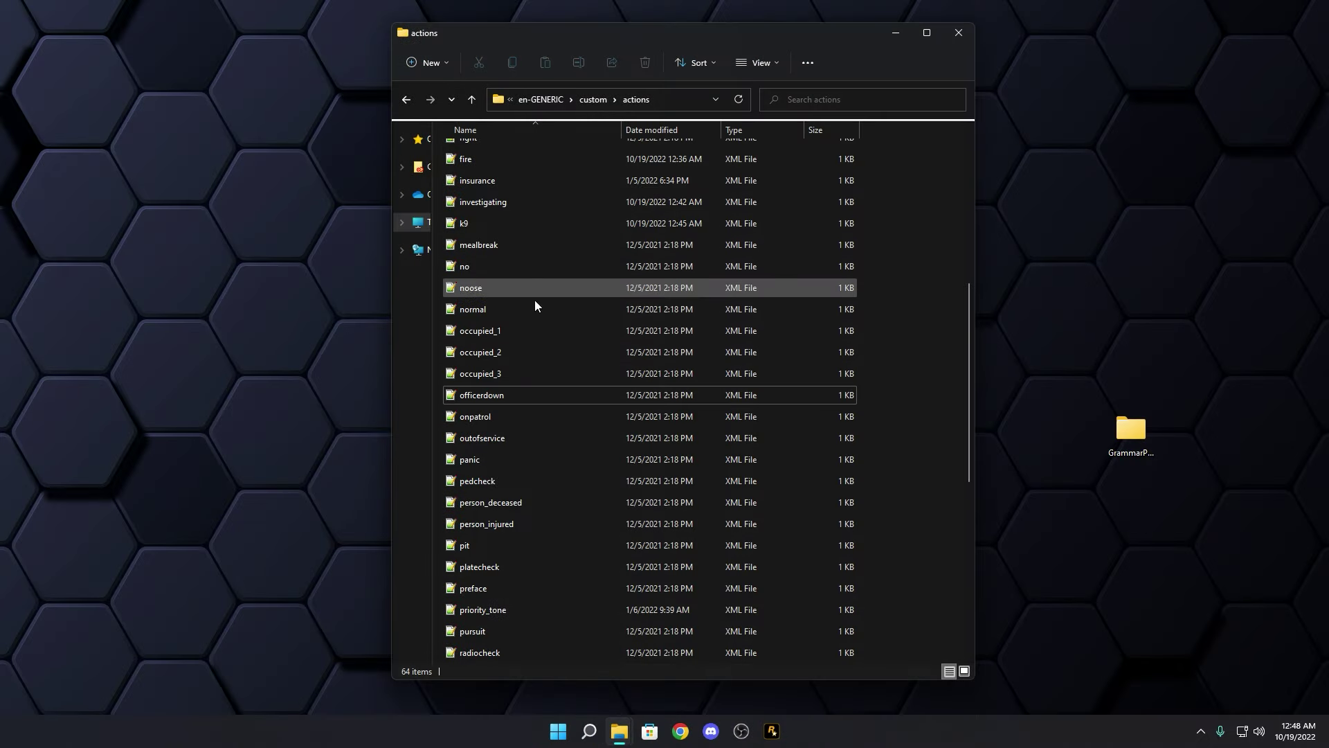
Open pedcheck.xml and add a <string>ten twenty seven</string> line below the pedestrian check phrase
left_click(494, 442)
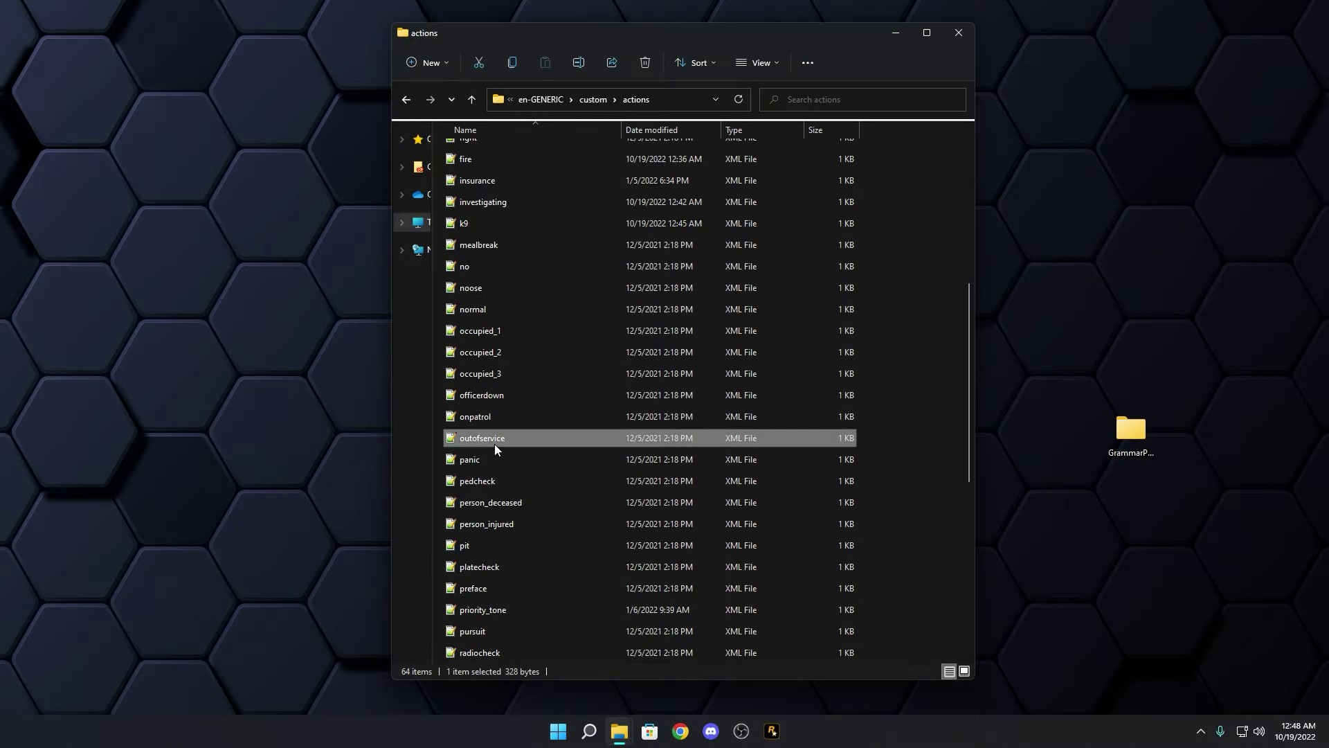
left_click(491, 484)
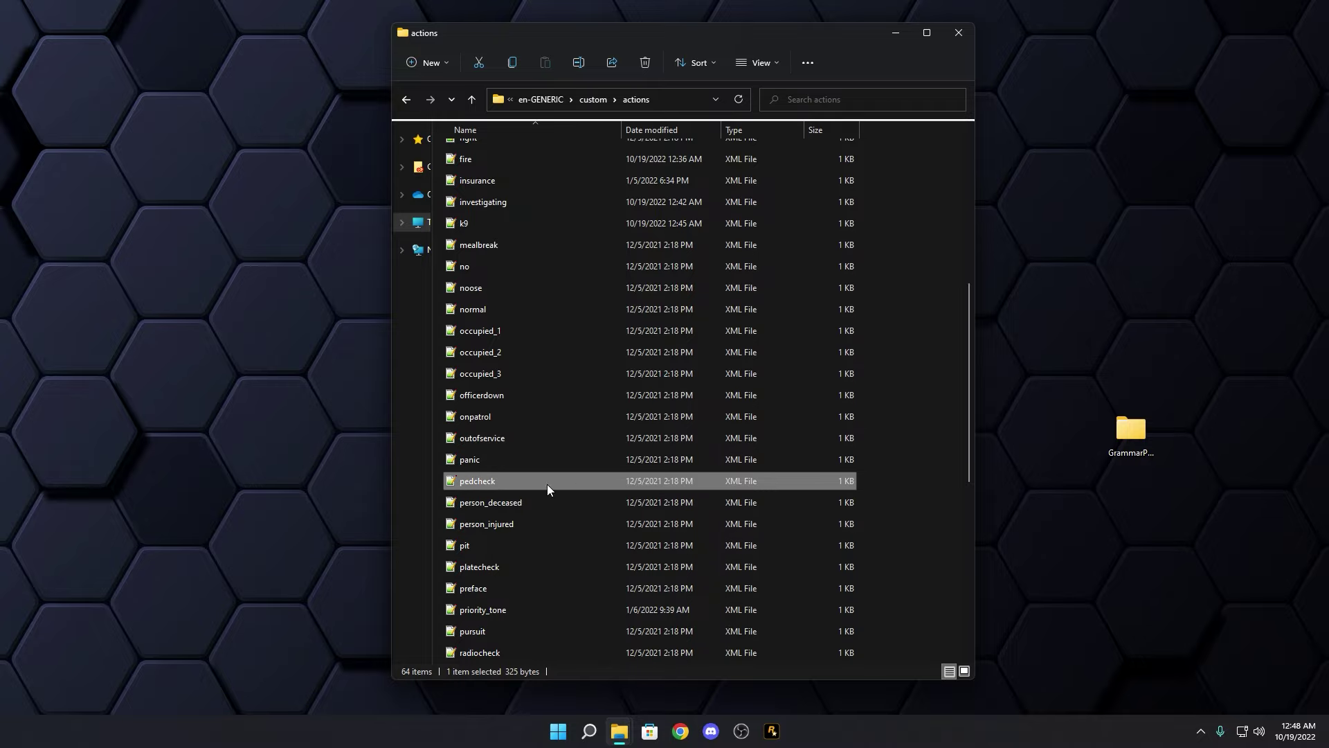
double_click(485, 482)
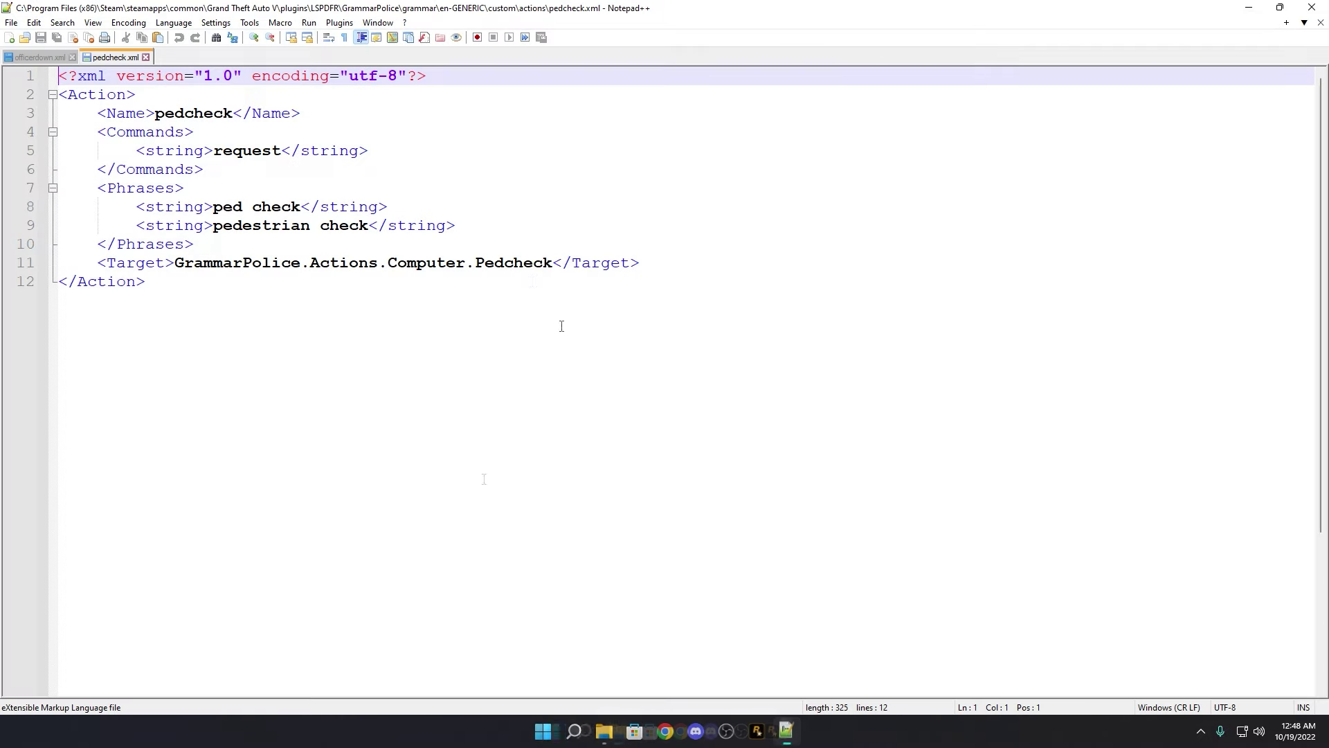
left_click(479, 227)
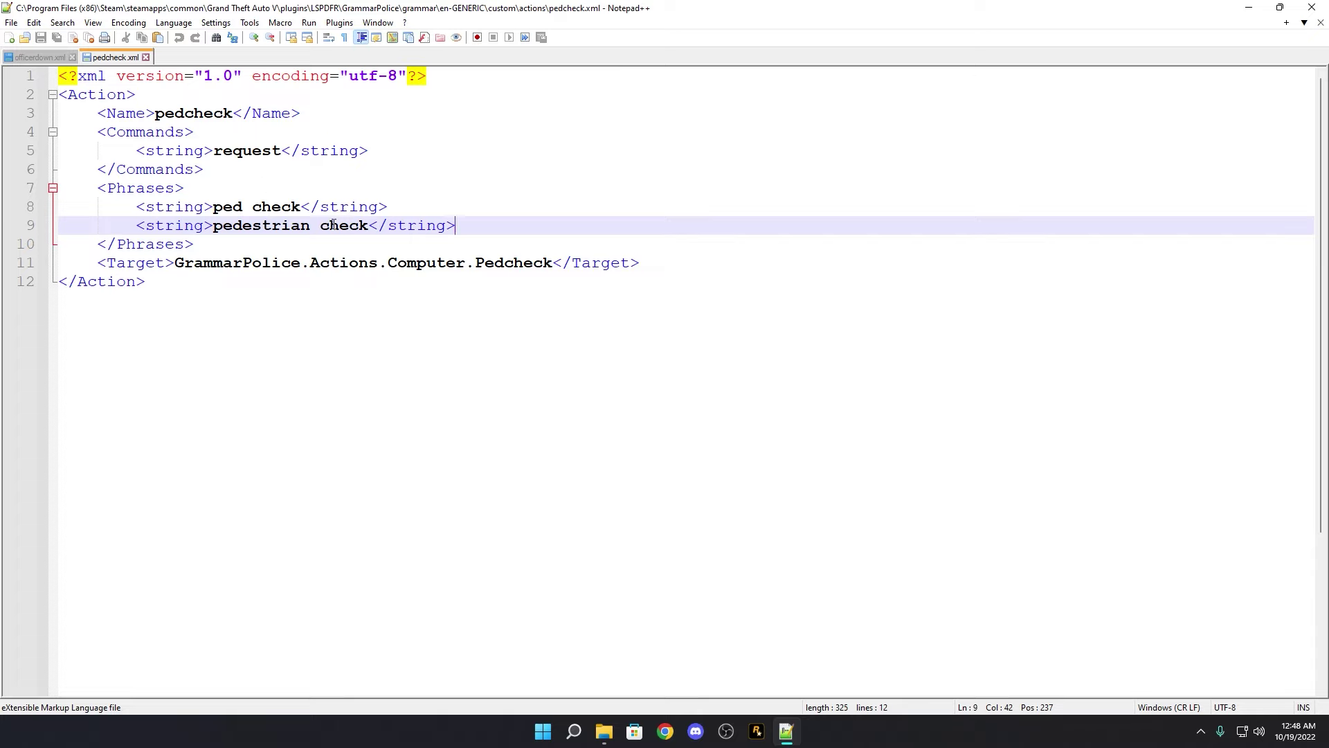
key("Return")
type("<string>twenty </string>")
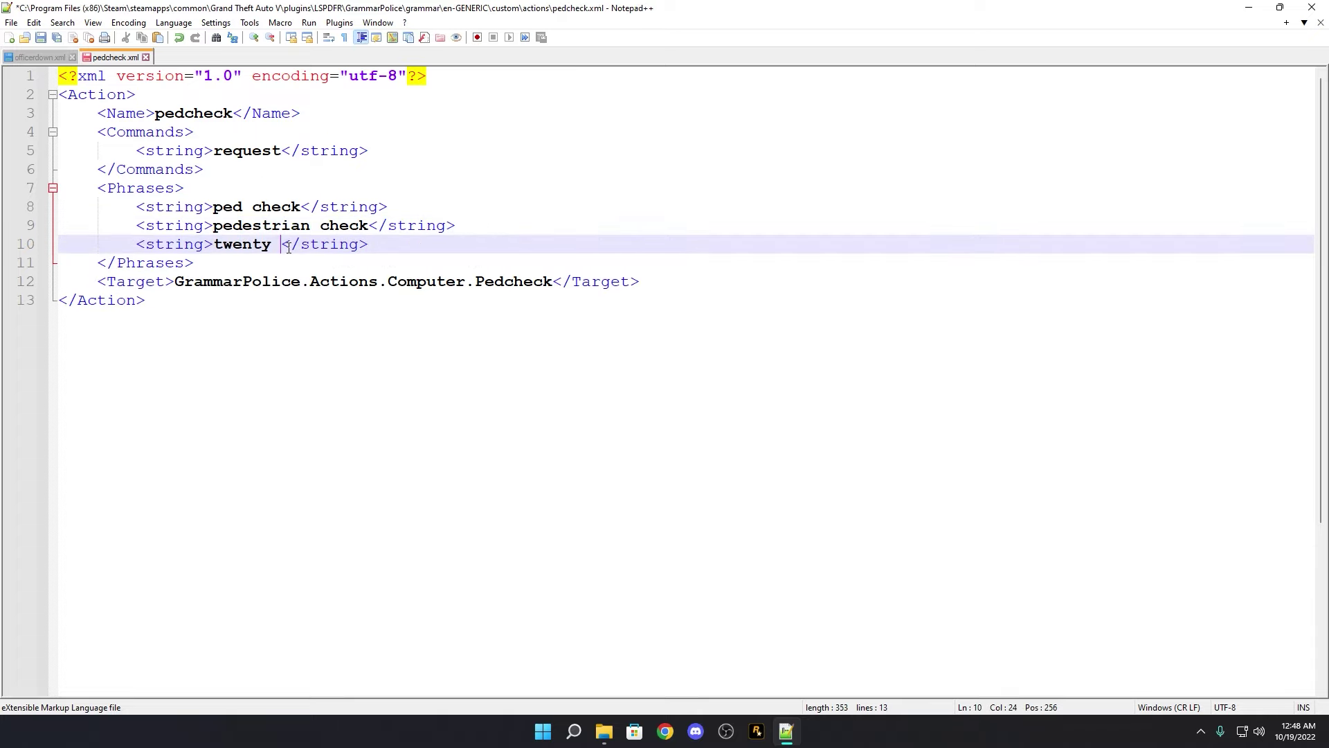
key("BackSpace")
key("BackSpace")
key("BackSpace")
key("BackSpace")
key("BackSpace")
key("BackSpace")
type("en t")
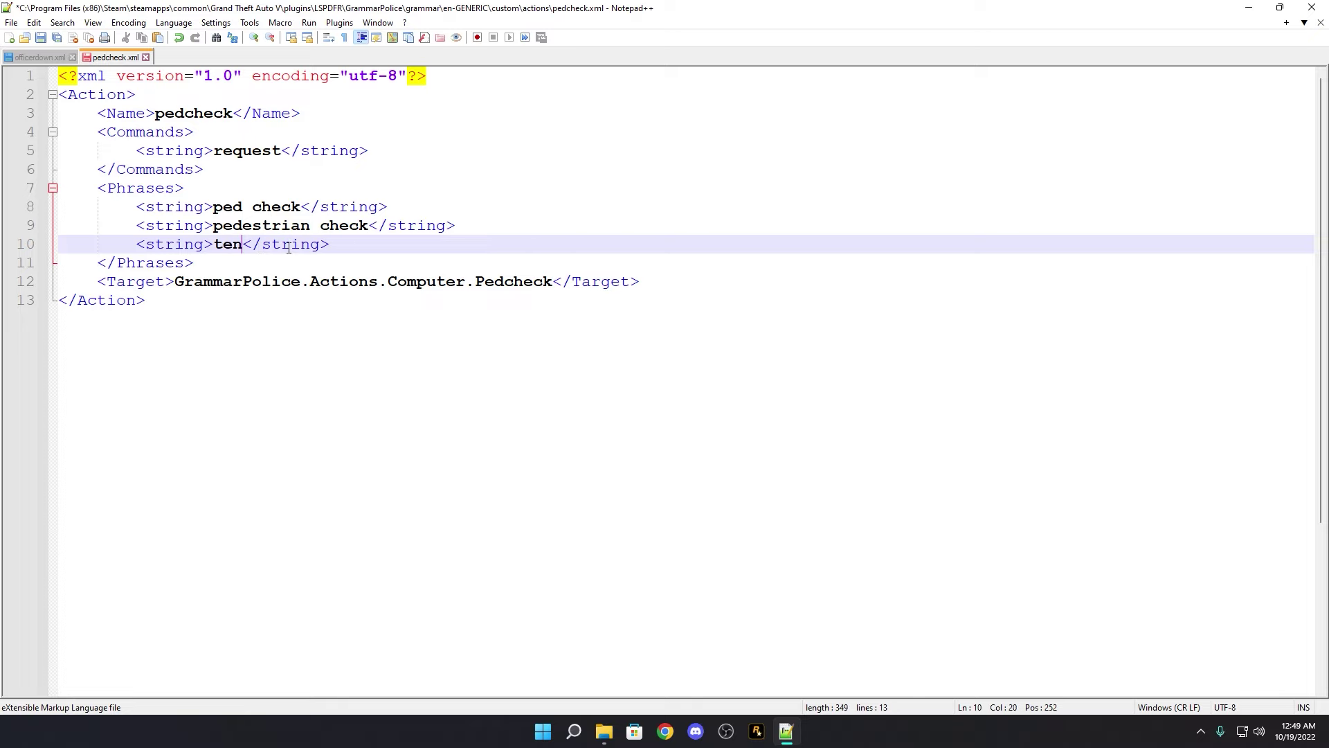
type("wenty seven")
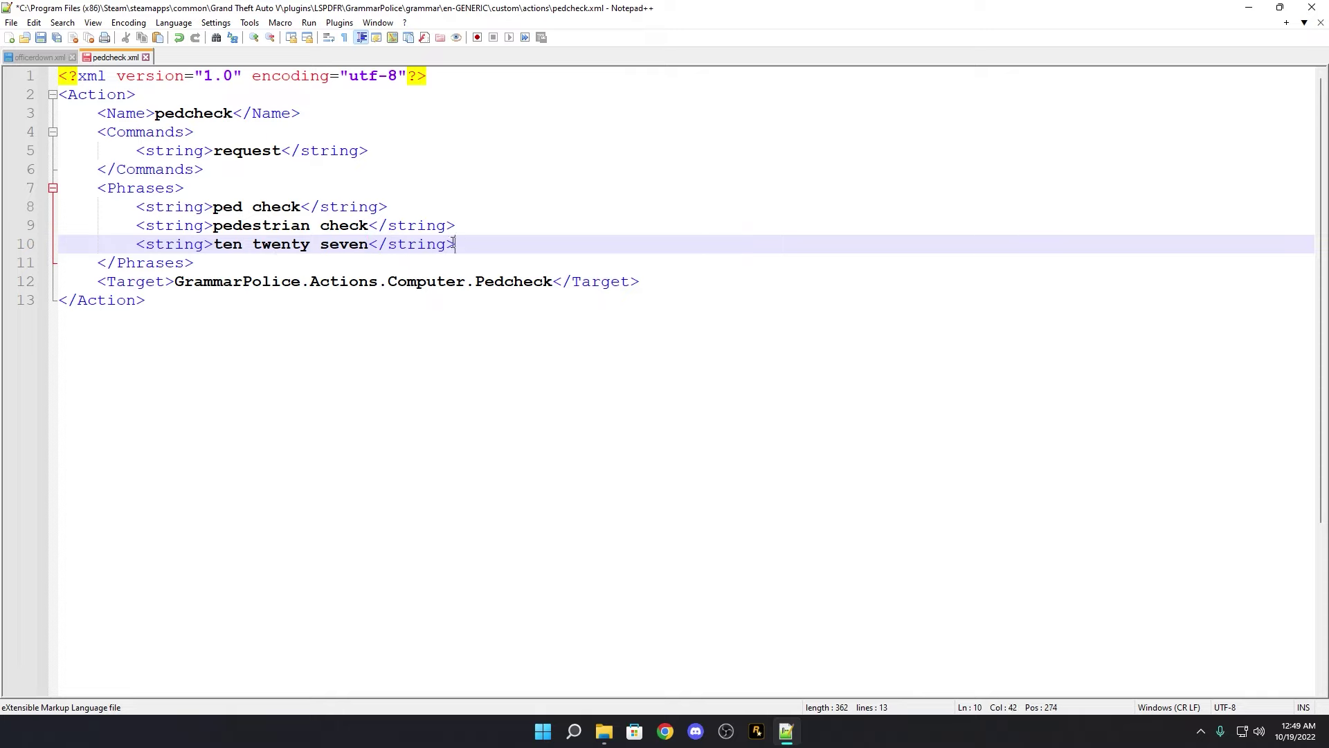
Duplicate that line and delete 'ten' from the copy to add a 'twenty seven' phrase
key("shift+Home")
key("ctrl+c")
key("End")
key("Return")
key("ctrl+v")
left_click(226, 265)
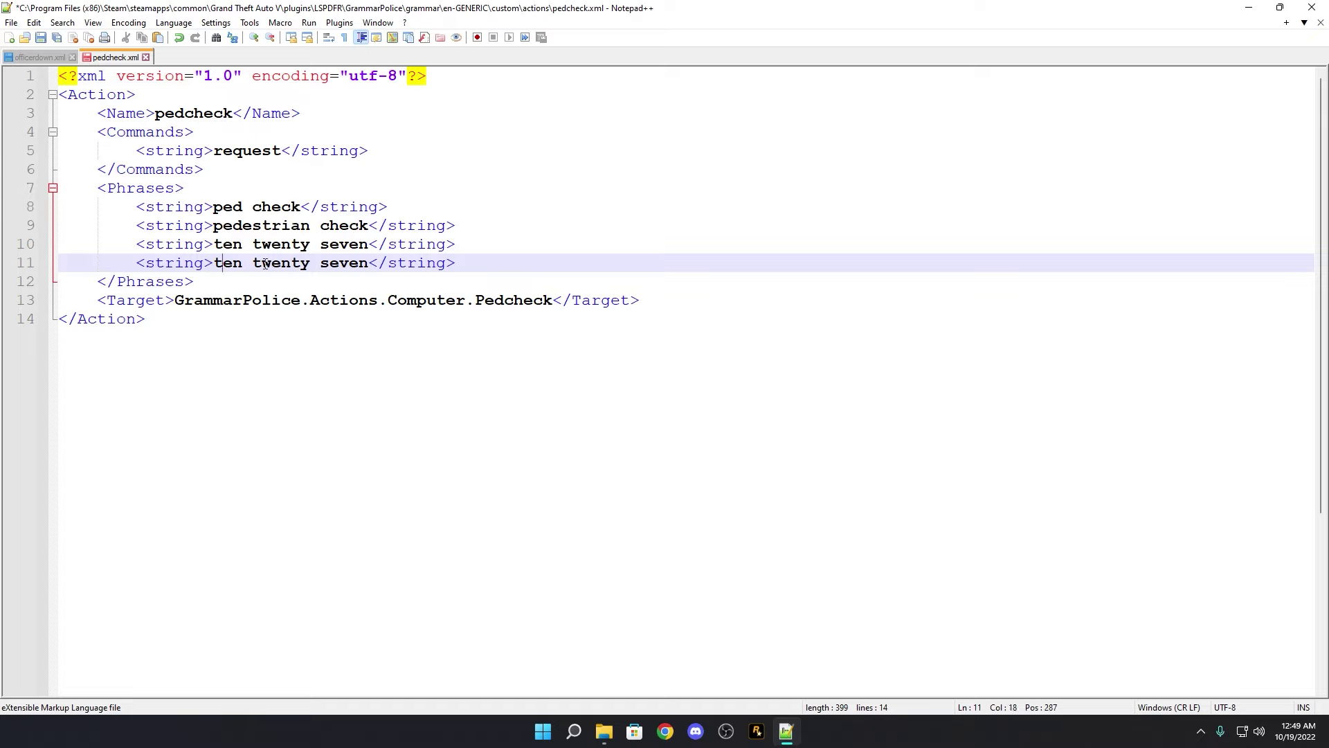
left_click(254, 266)
key("BackSpace")
key("BackSpace")
key("BackSpace")
key("BackSpace")
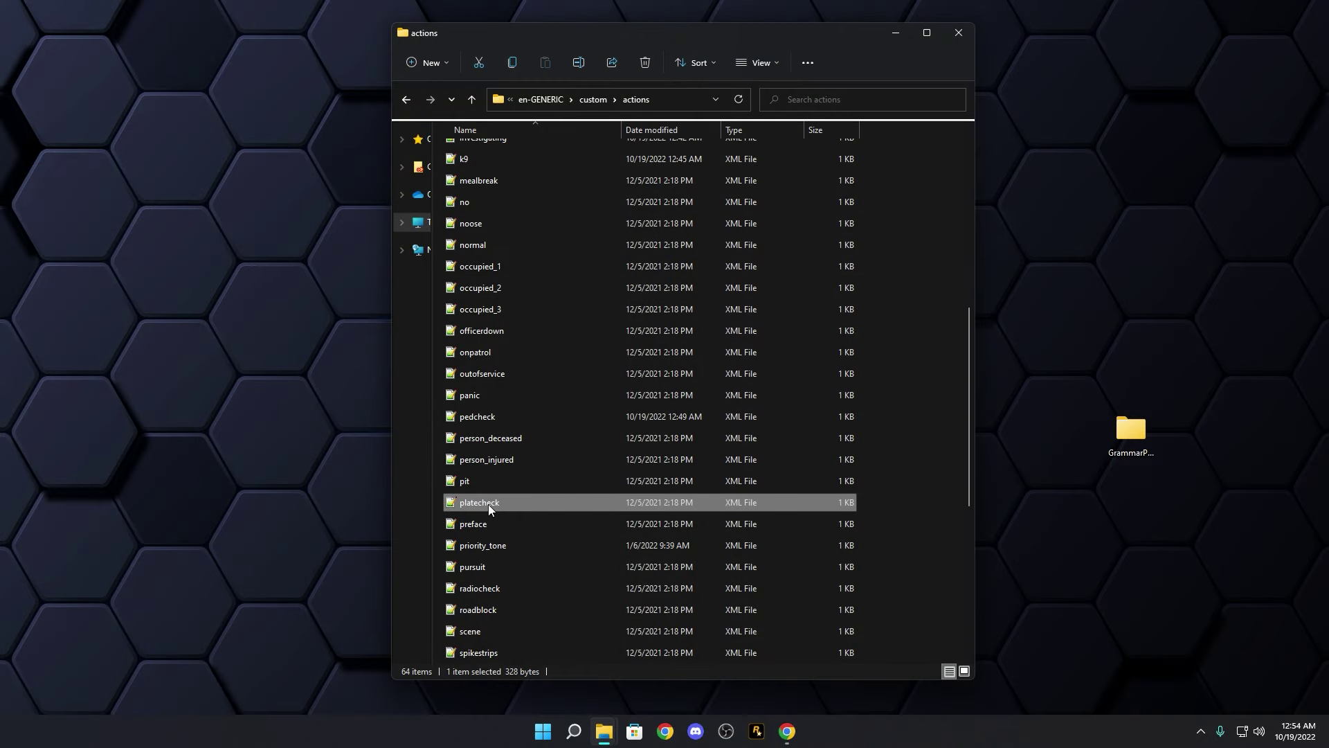
double_click(488, 504)
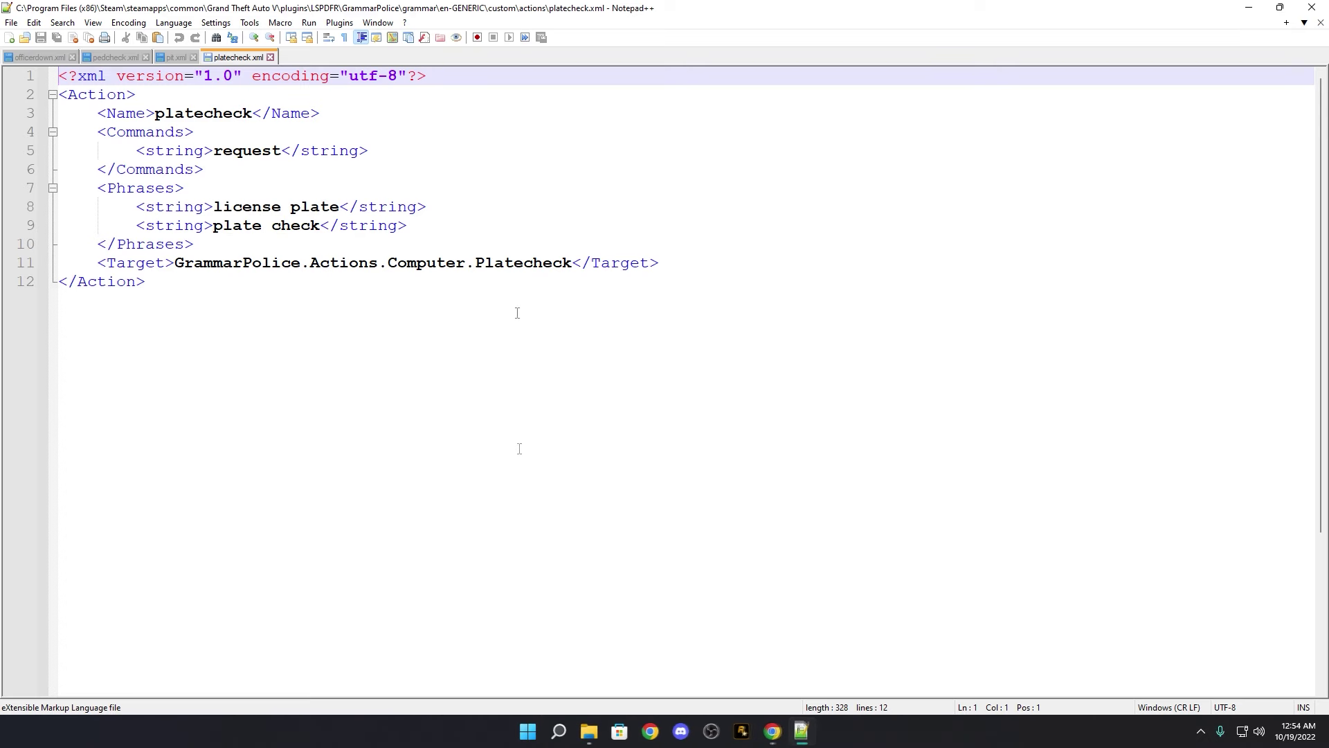
Duplicate the 'plate check' phrase line and retype the copy as 'ten twenty eight'
left_click_drag(445, 227, 133, 225)
key("ctrl+c")
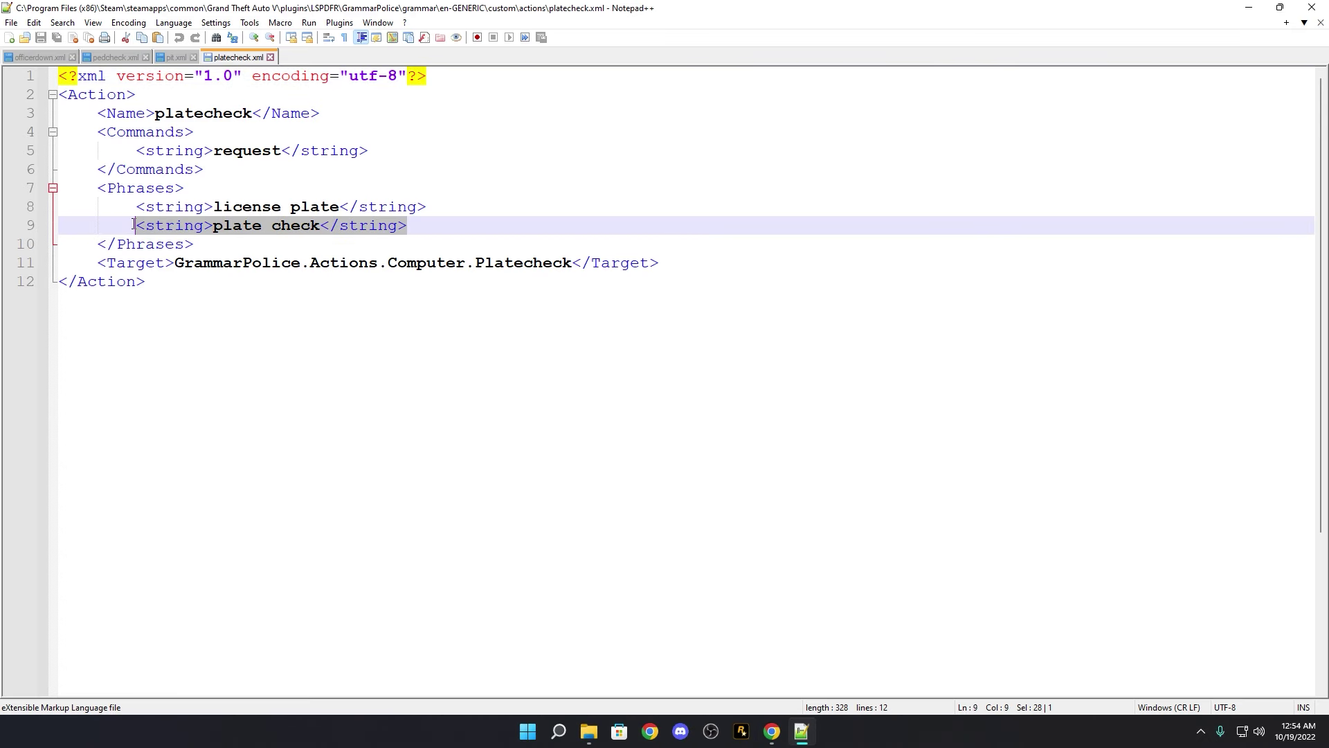
left_click(422, 225)
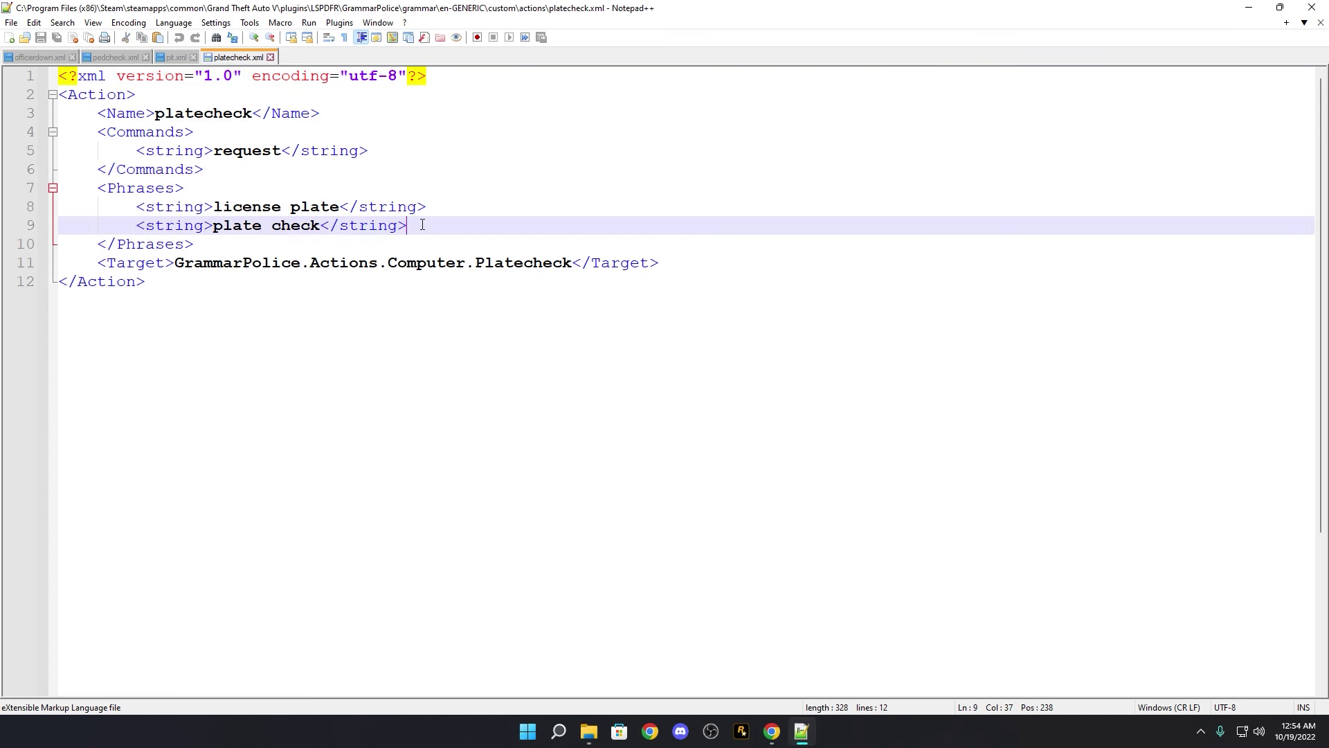
key("Return")
key("ctrl+v")
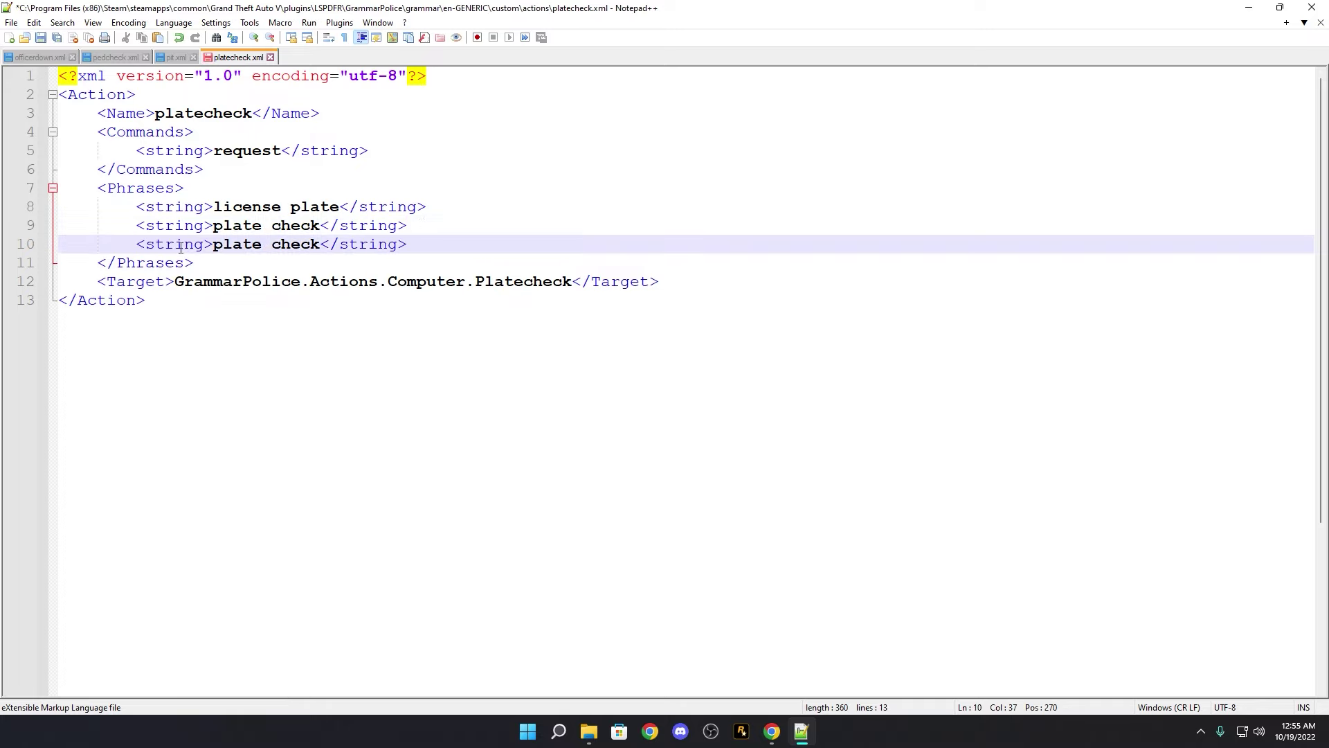
left_click_drag(214, 245, 318, 253)
type("ten twen")
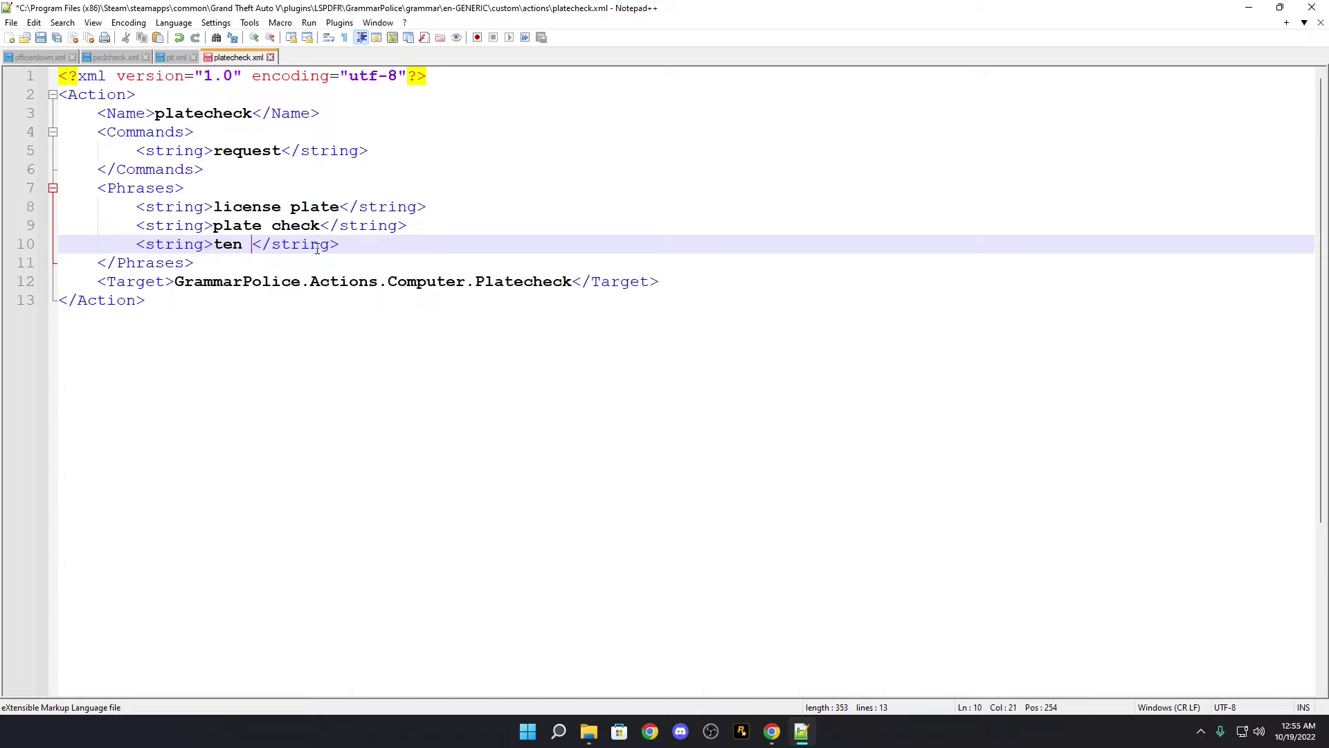
type("ty eight")
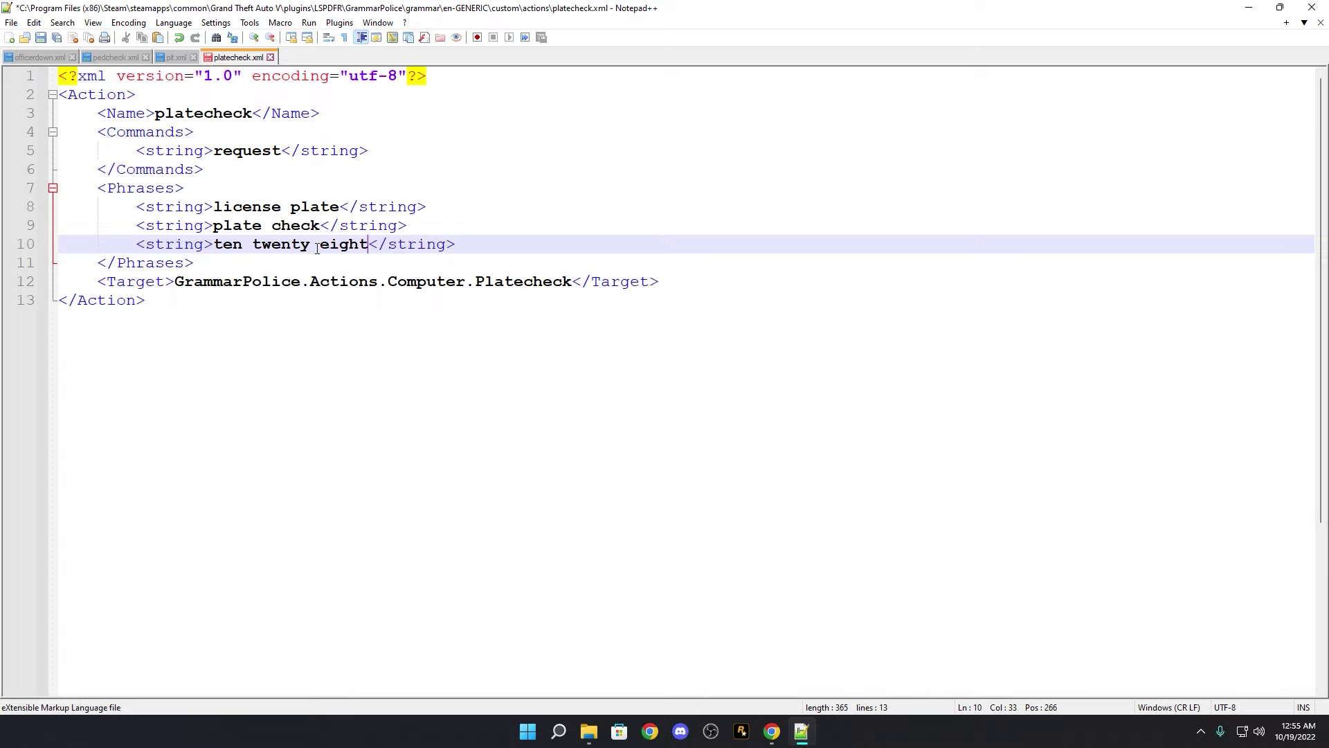
Copy the 'ten twenty eight' line below itself and delete 'ten' to add 'twenty eight'
key("End")
key("shift+Home")
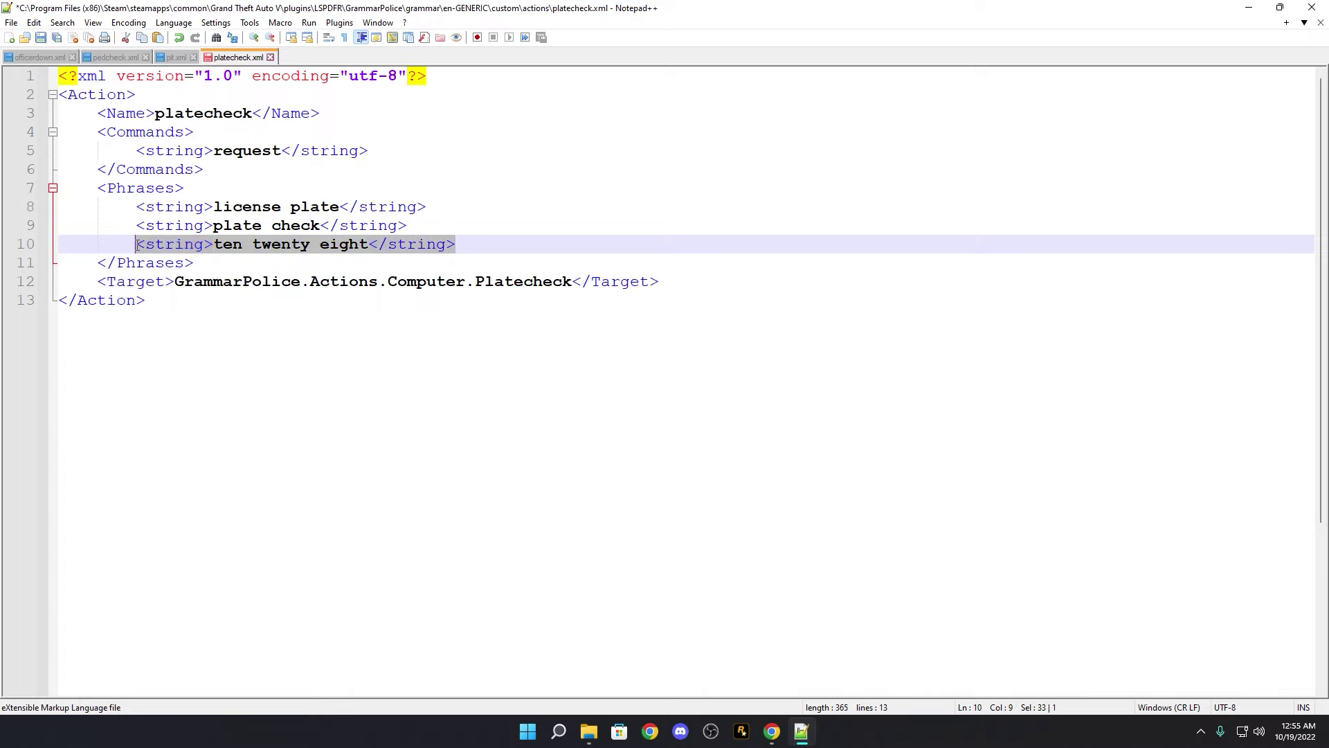
key("ctrl+c")
left_click(467, 243)
key("Return")
key("ctrl+v")
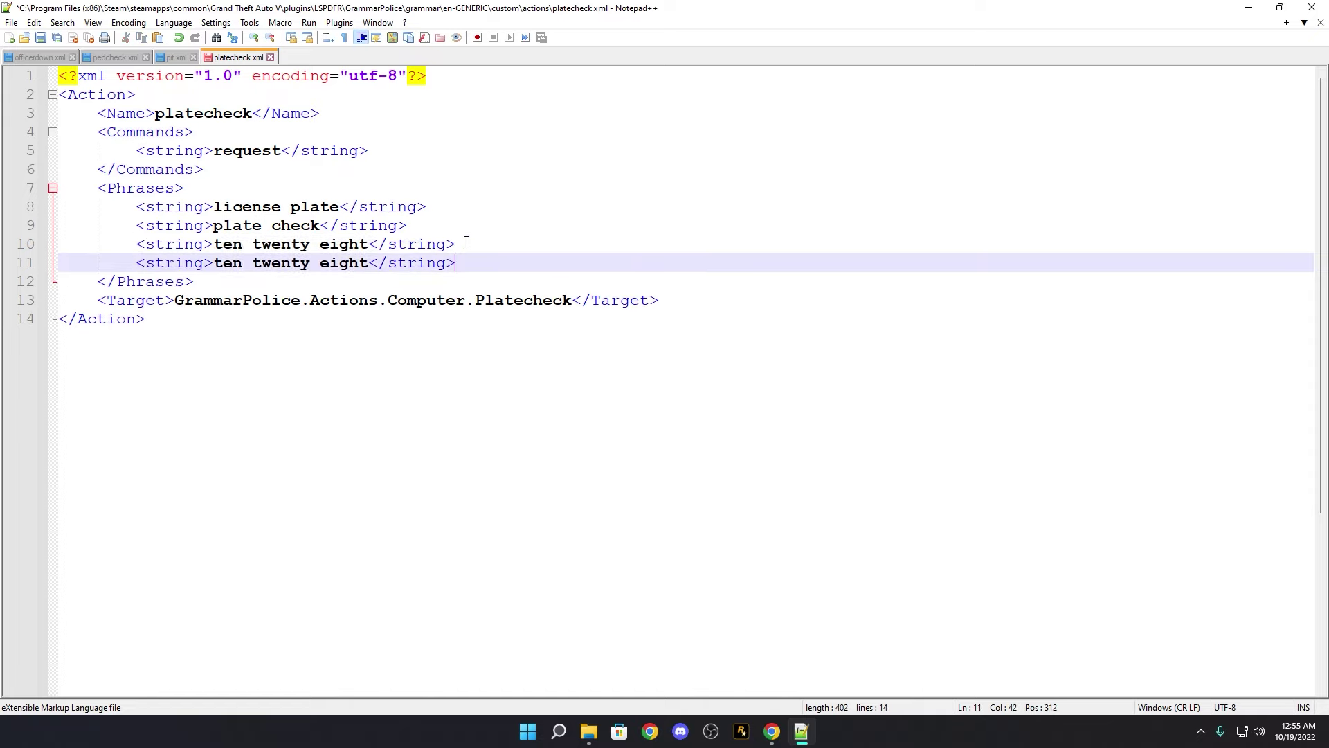
left_click(252, 263)
key("BackSpace")
key("BackSpace")
key("BackSpace")
key("BackSpace")
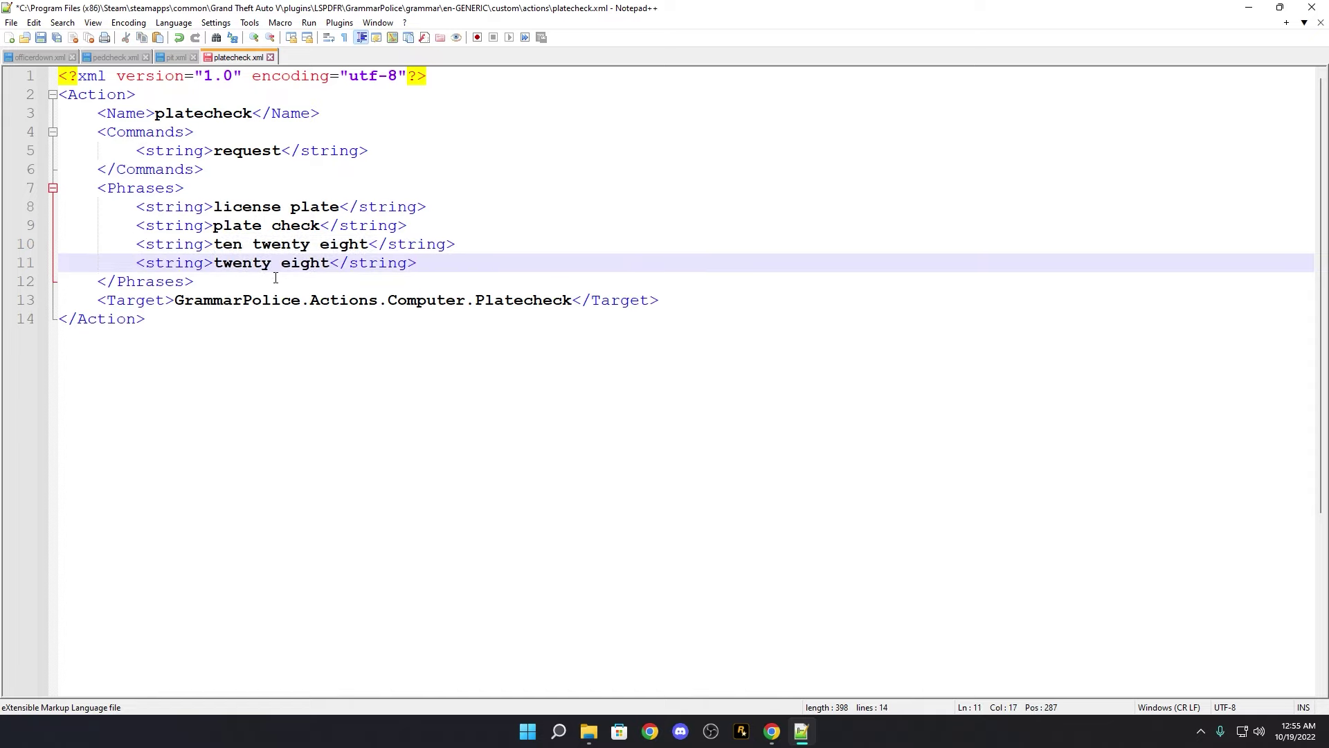